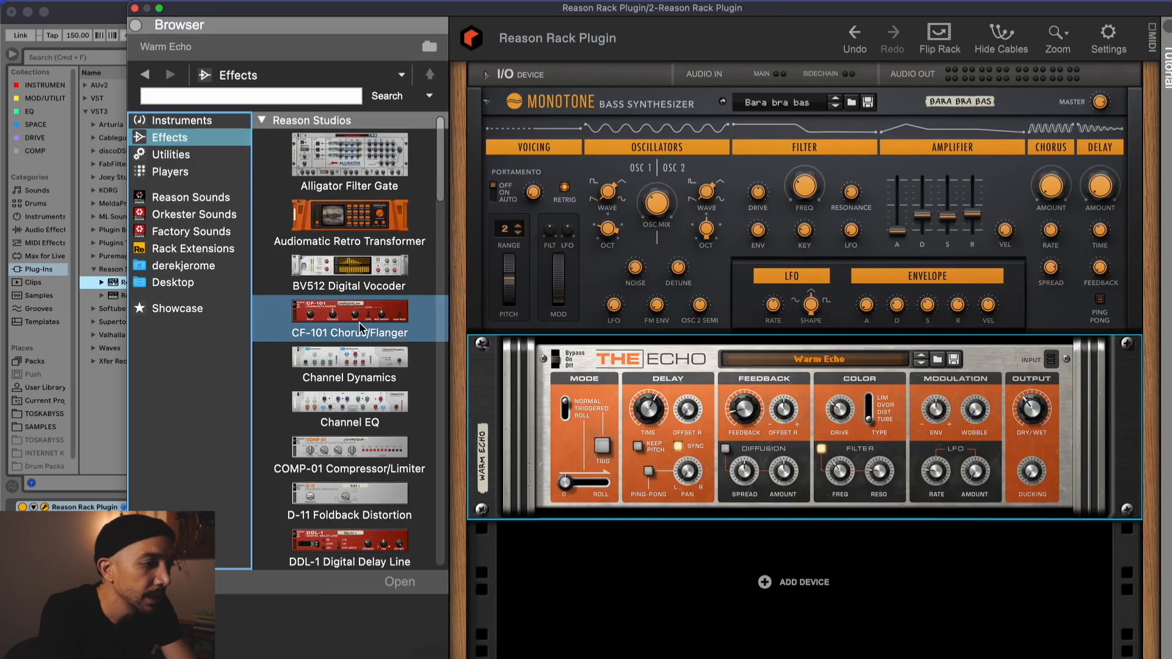
Step: Add an RV7000 MkII Reverb below The Echo with automatic routing, and raise the Monotone's filter frequency
scroll(378, 318, "down", 10)
left_click_drag(378, 318, 687, 548)
key("Tab")
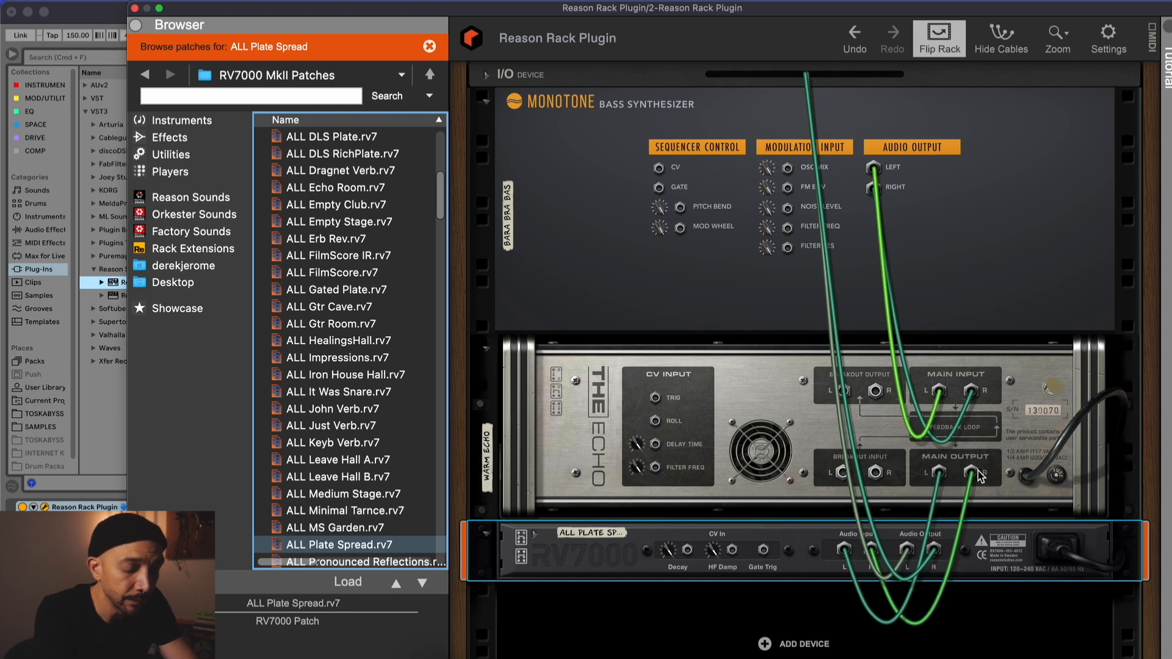
key("Tab")
left_click_drag(808, 197, 803, 170)
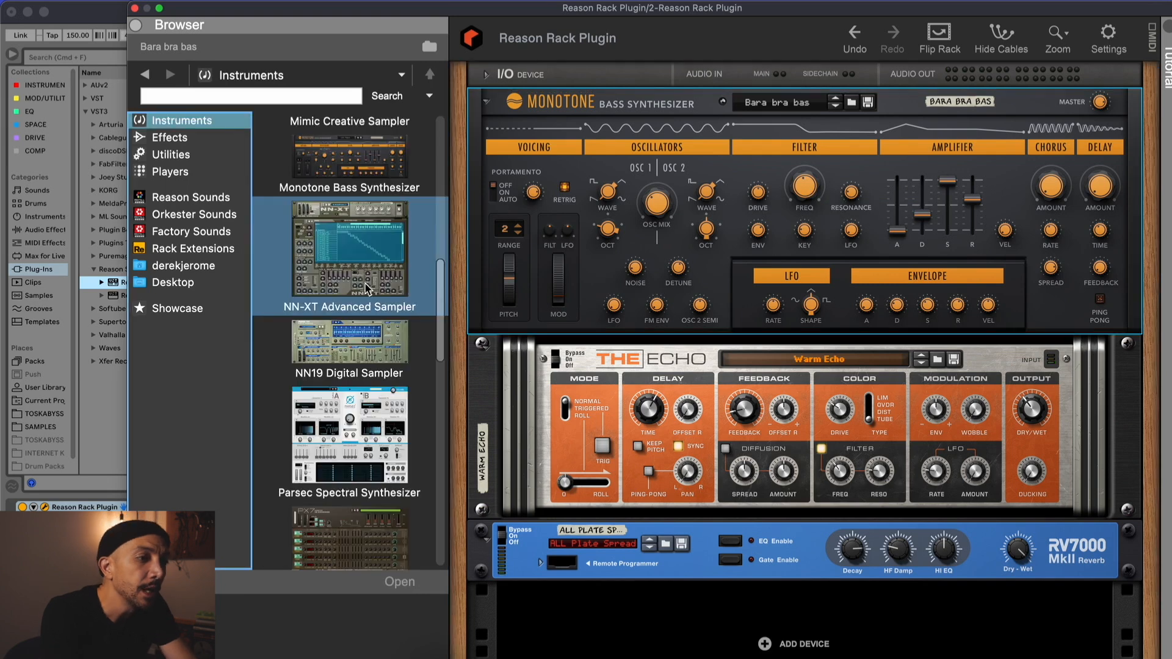
Step: Replace the Monotone with an NN-XT Advanced Sampler and check its cabling on the rear of the rack
left_click(366, 288)
left_click_drag(367, 288, 672, 190)
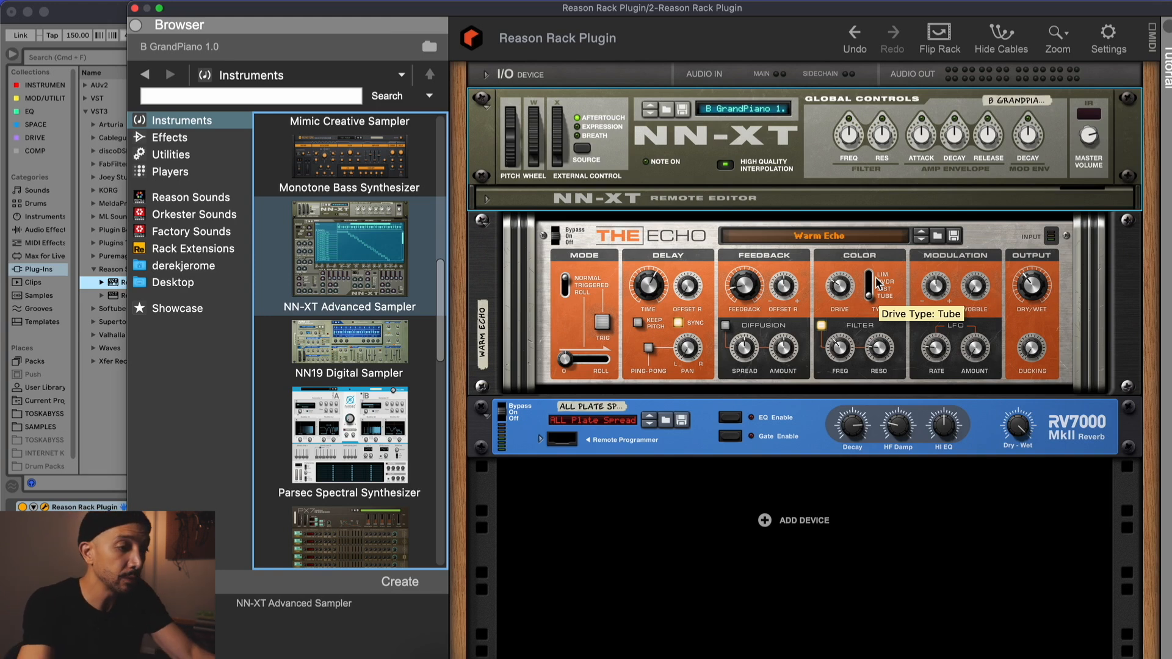
key("Tab")
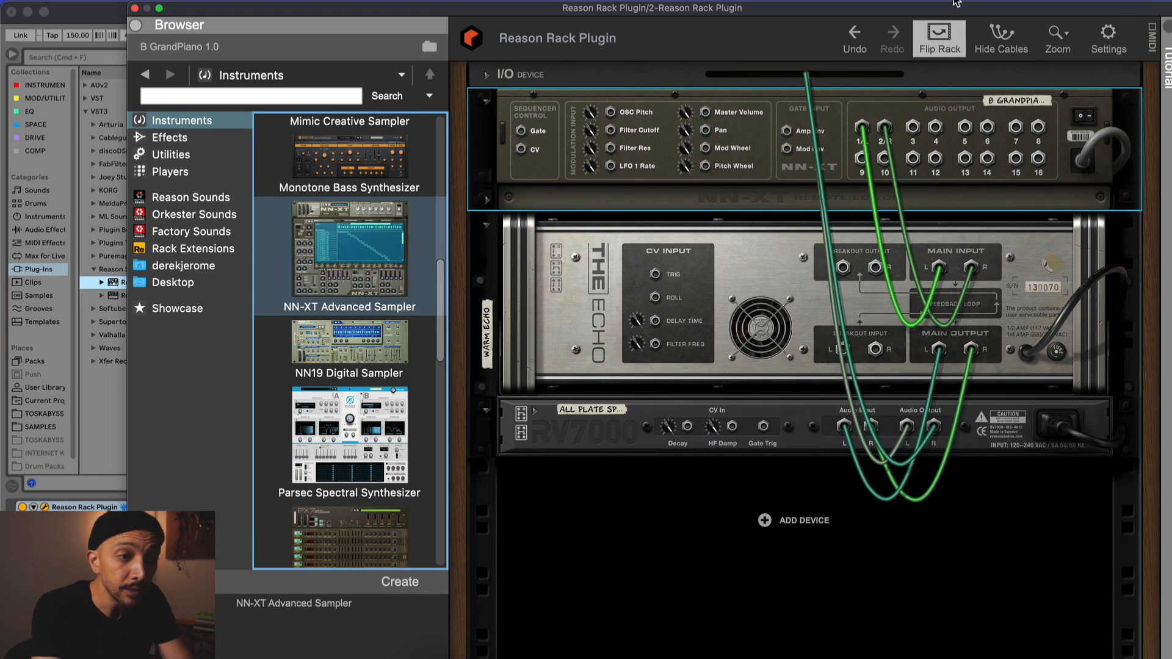
key("Tab")
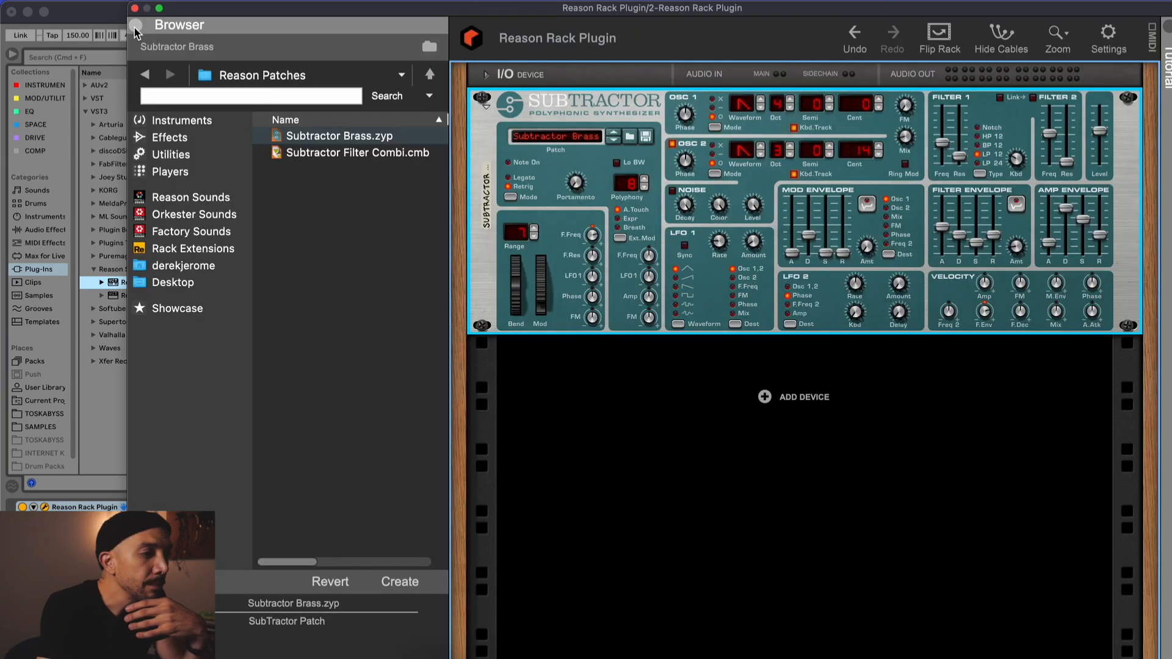
Step: Add a Spider Audio Merger & Splitter and a Line Mixer 6:2 below the Subtractor without automatic routing
left_click(182, 140)
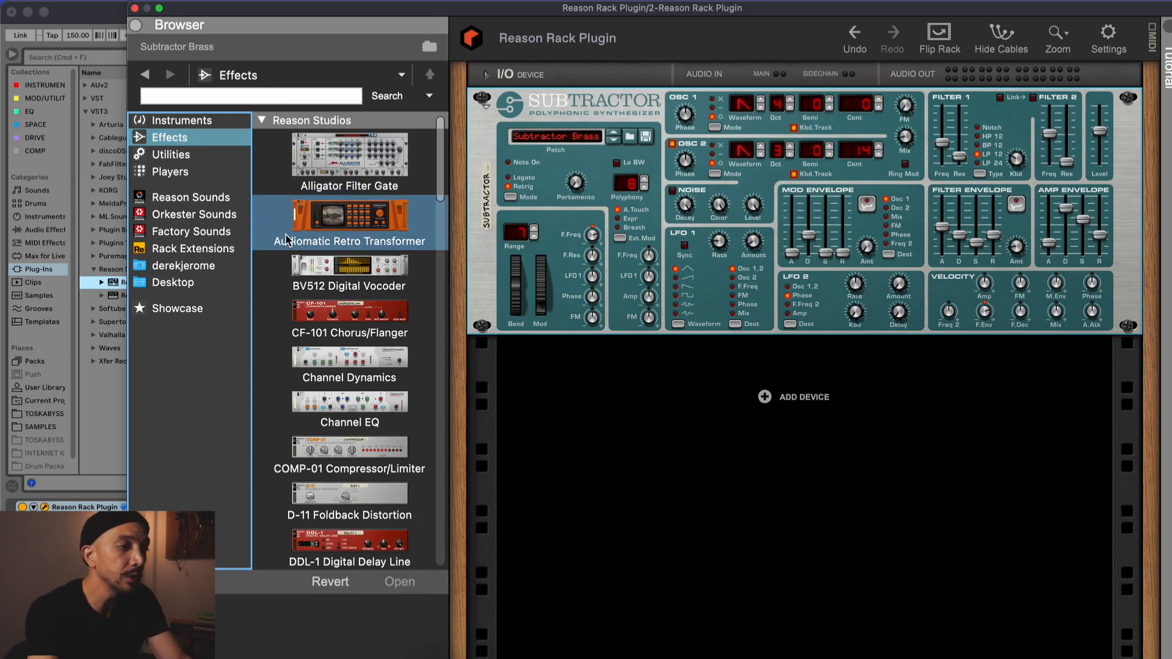
left_click(171, 154)
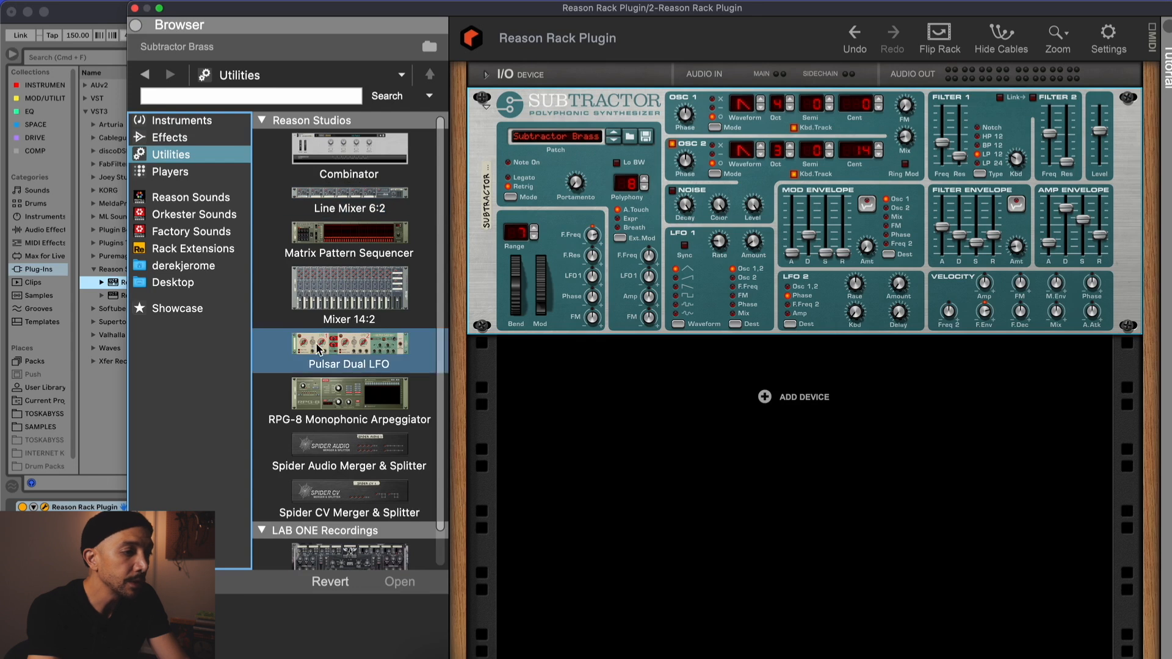
scroll(317, 350, "down", 2)
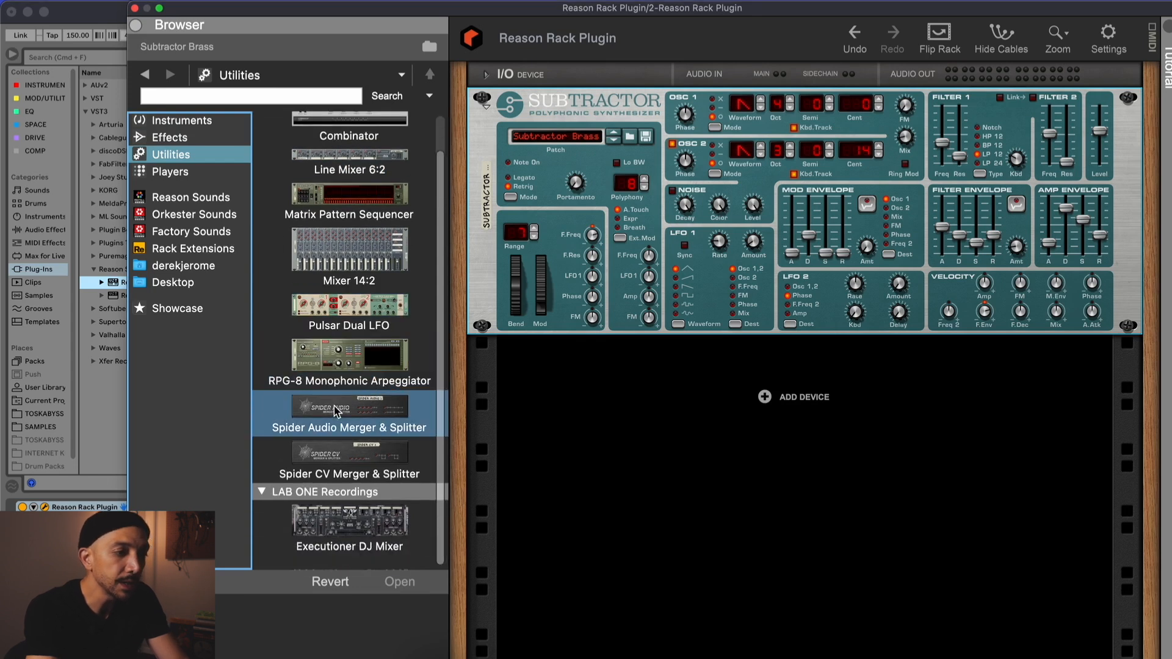
left_click_drag(359, 413, 568, 386)
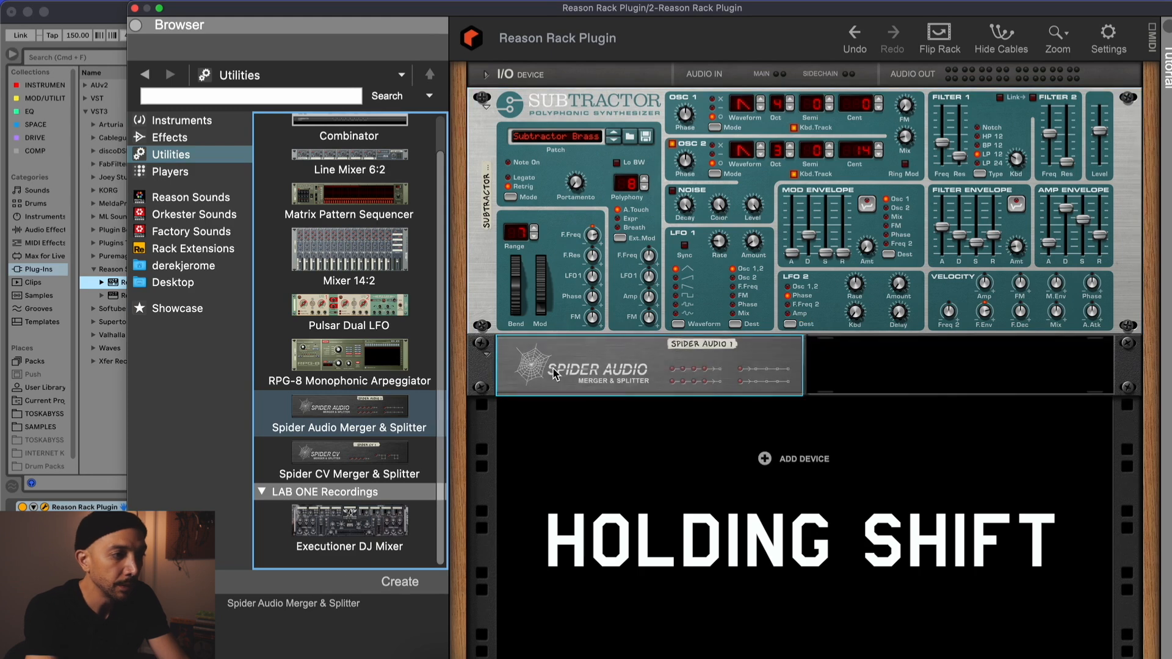
left_click_drag(349, 157, 607, 415)
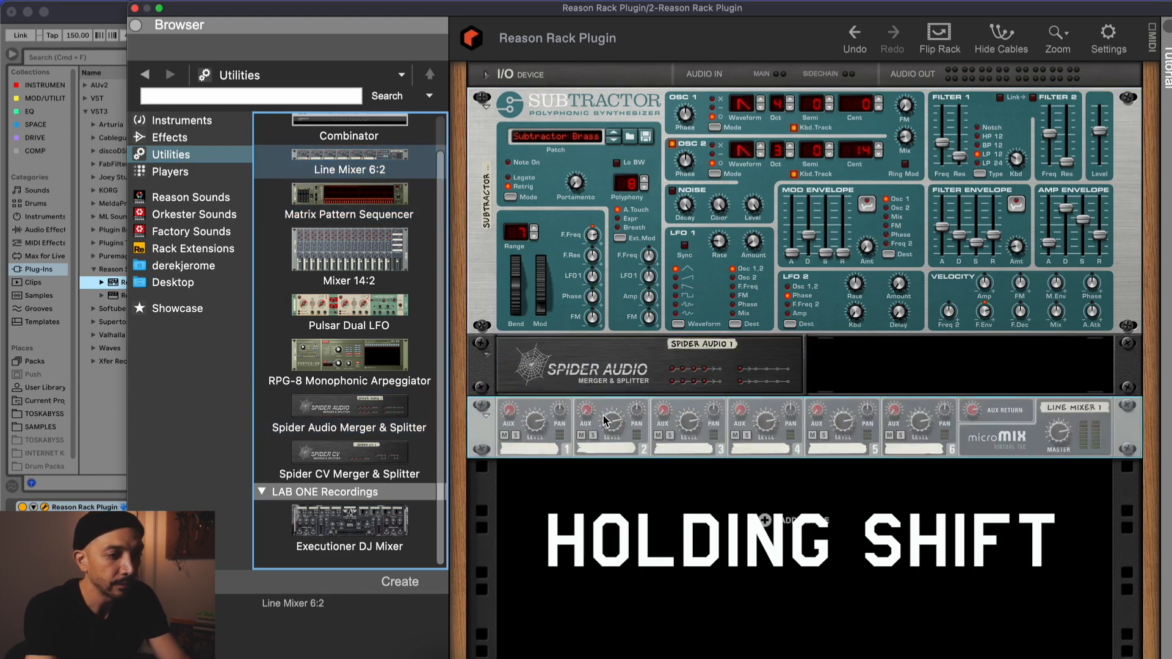
Step: Cable the Line Mixer's master out to the rack's main outputs, and the Subtractor through the Spider Audio splitter to mixer channel 1
key("Tab")
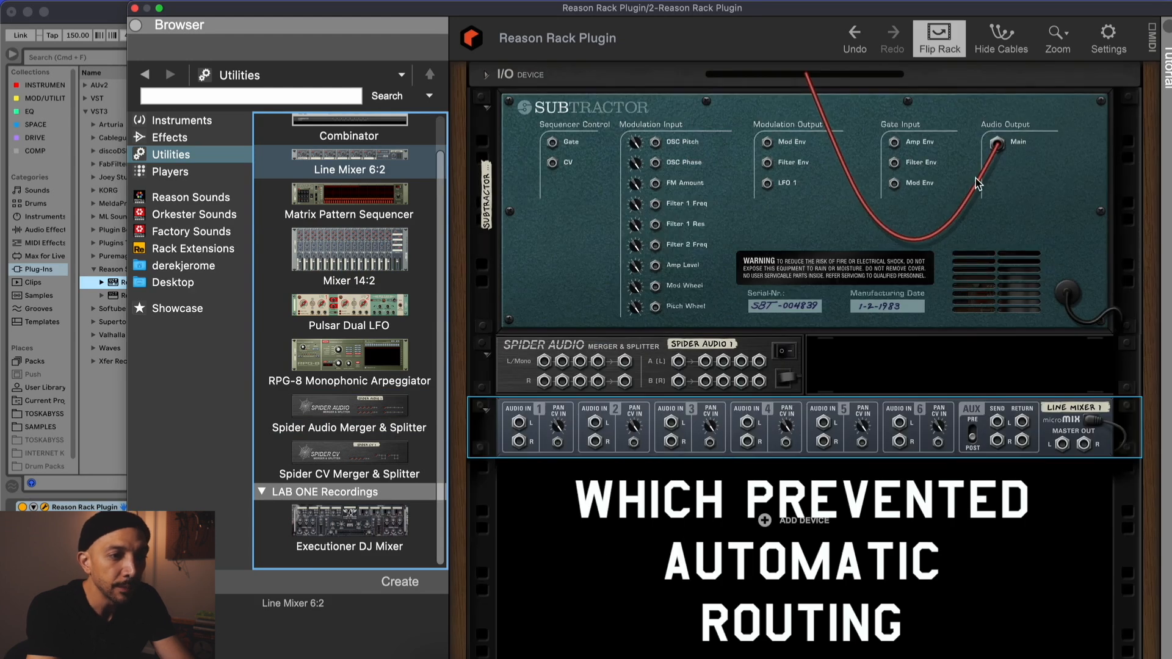
left_click(487, 76)
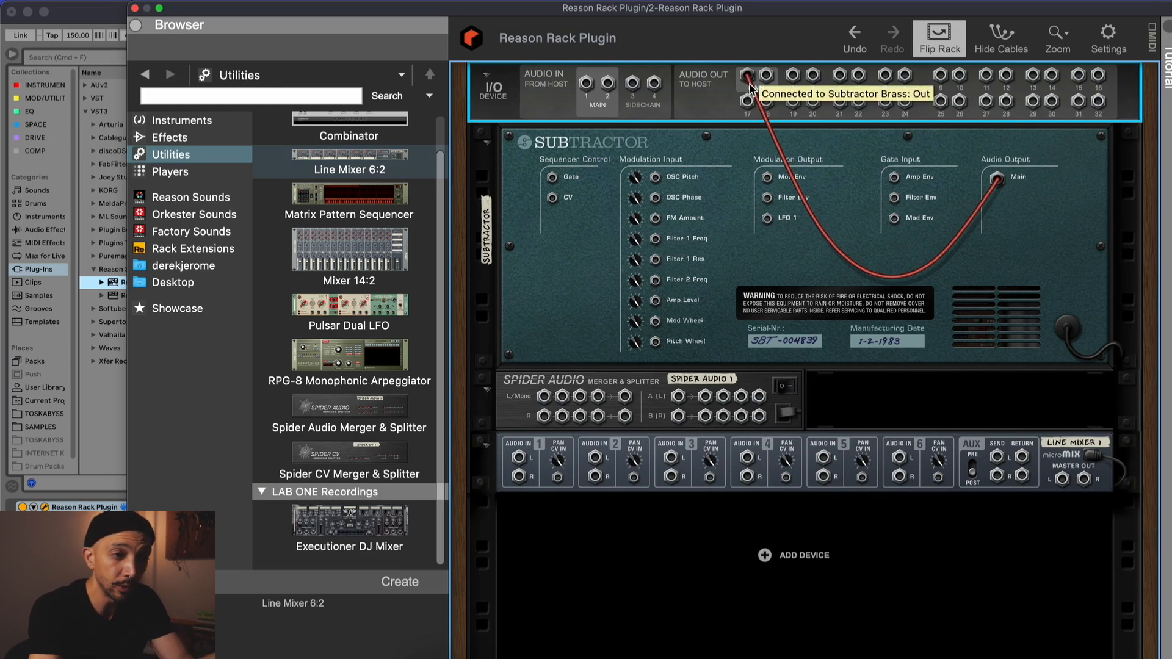
left_click_drag(998, 181, 1063, 478)
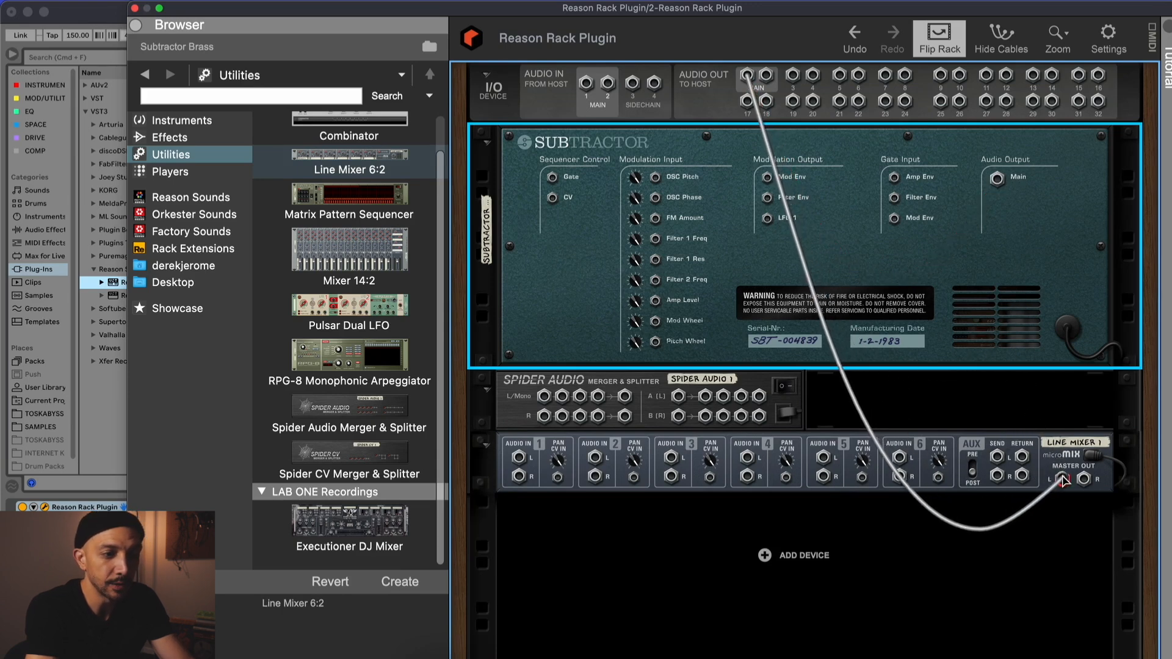
left_click_drag(996, 181, 678, 396)
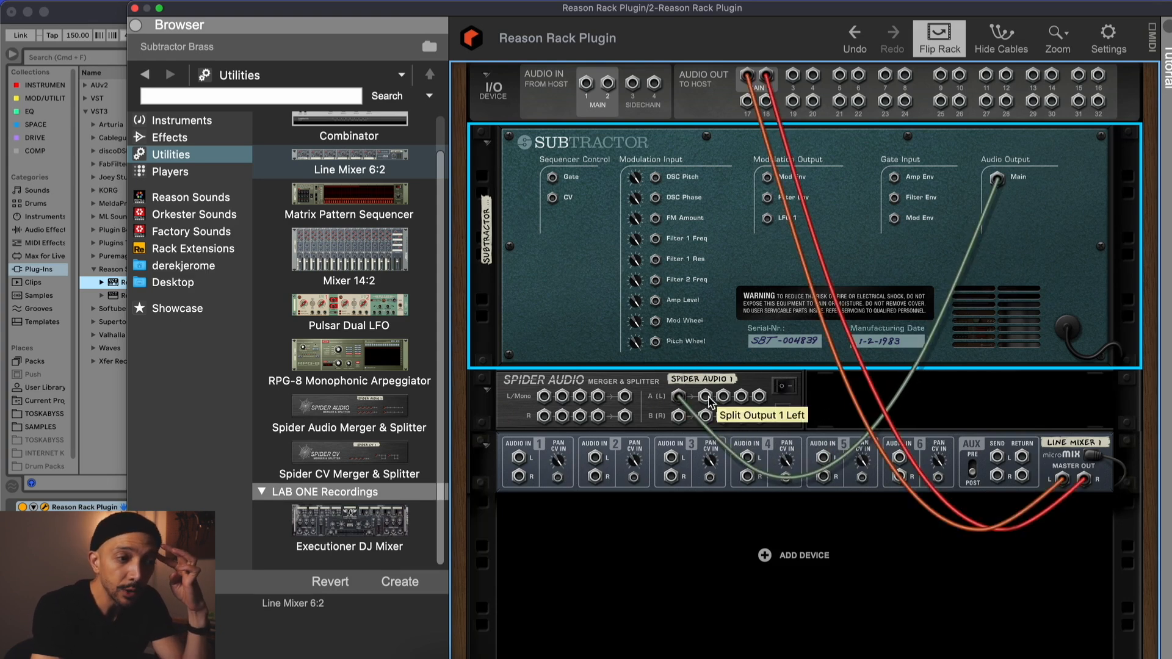
left_click_drag(705, 400, 518, 457)
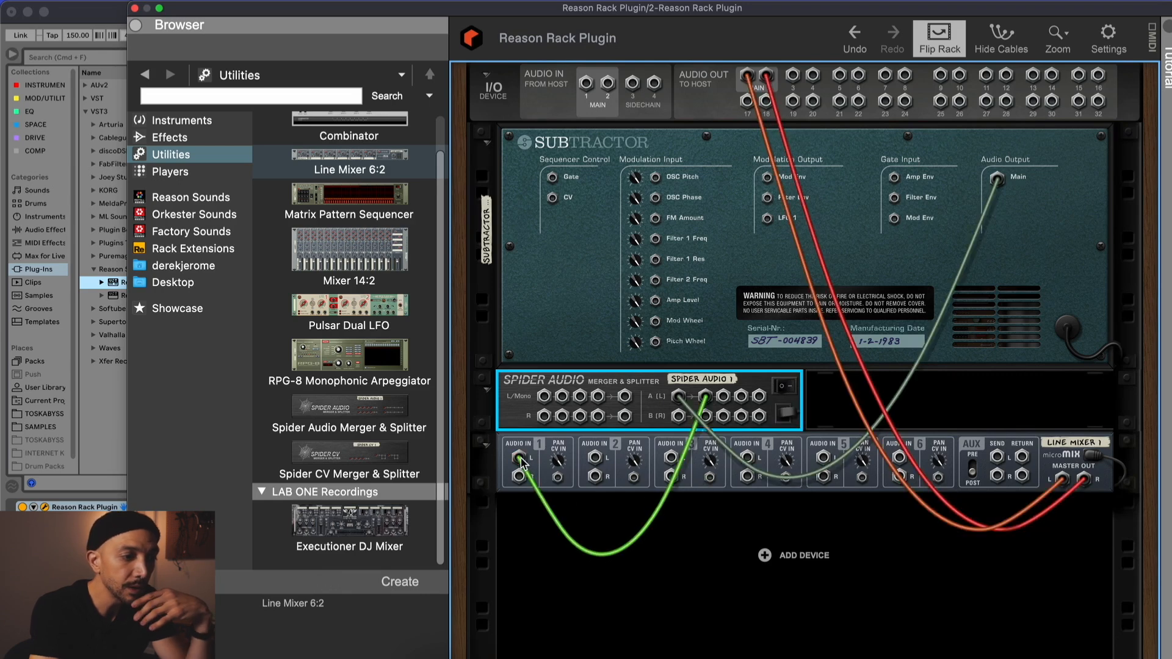
Step: Add an unrouted RV7000 MkII Reverb below the Line Mixer and patch the splitter's second output through it into mixer channel 2
left_click(170, 138)
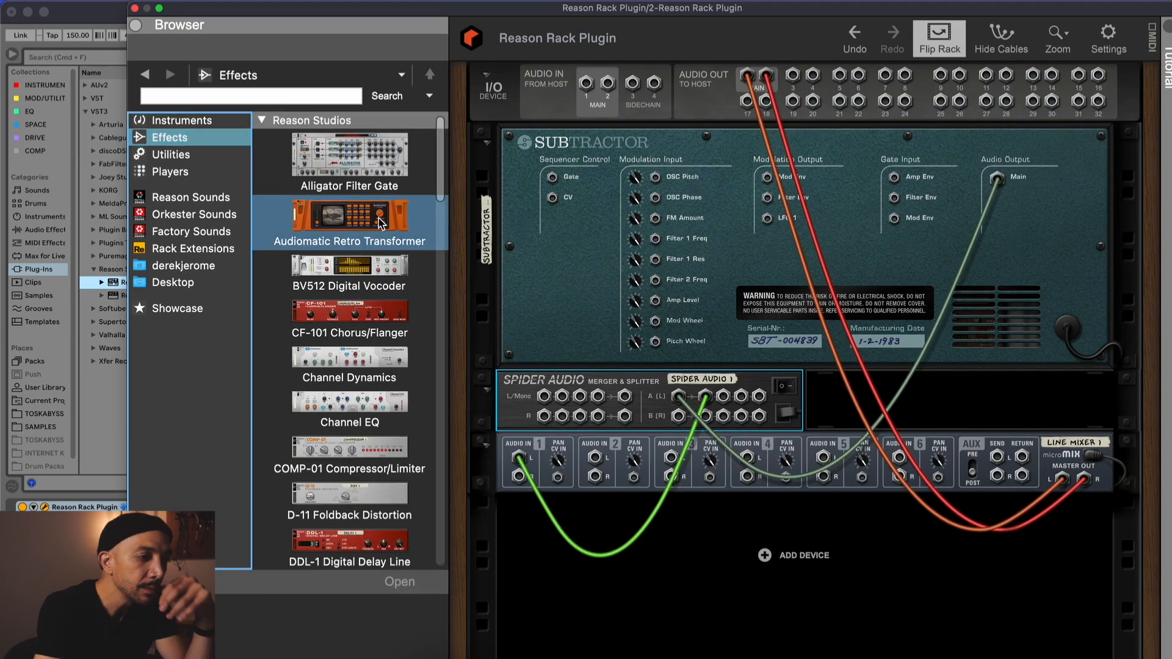
scroll(379, 255, "down", 3)
scroll(378, 255, "down", 15)
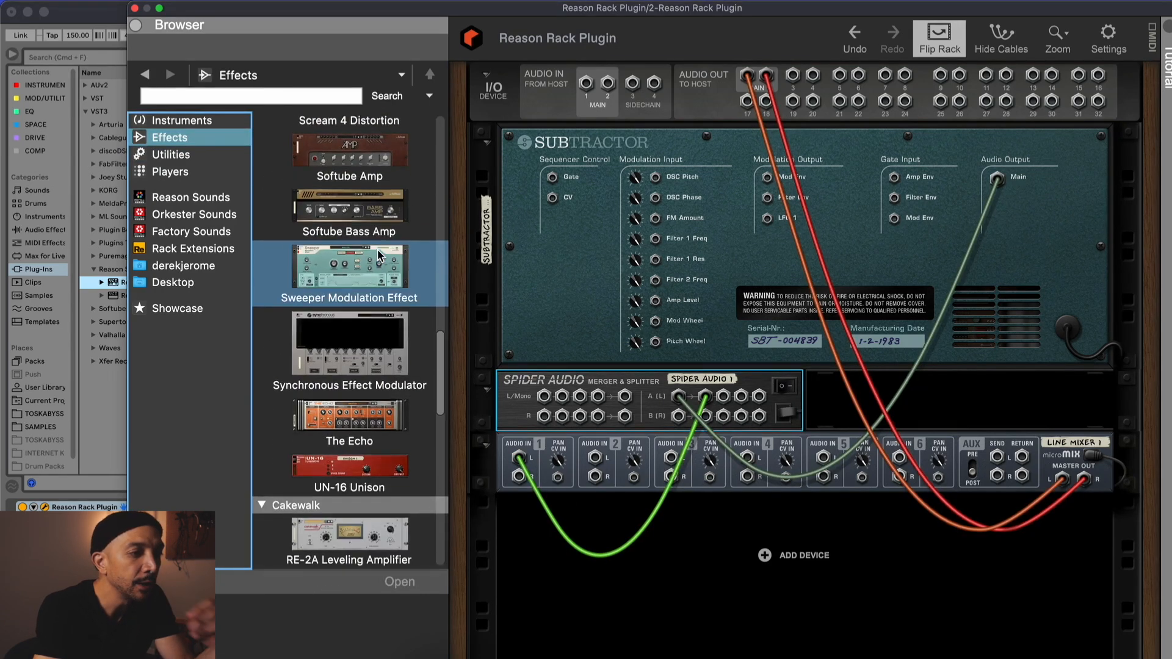
left_click_drag(376, 312, 722, 567)
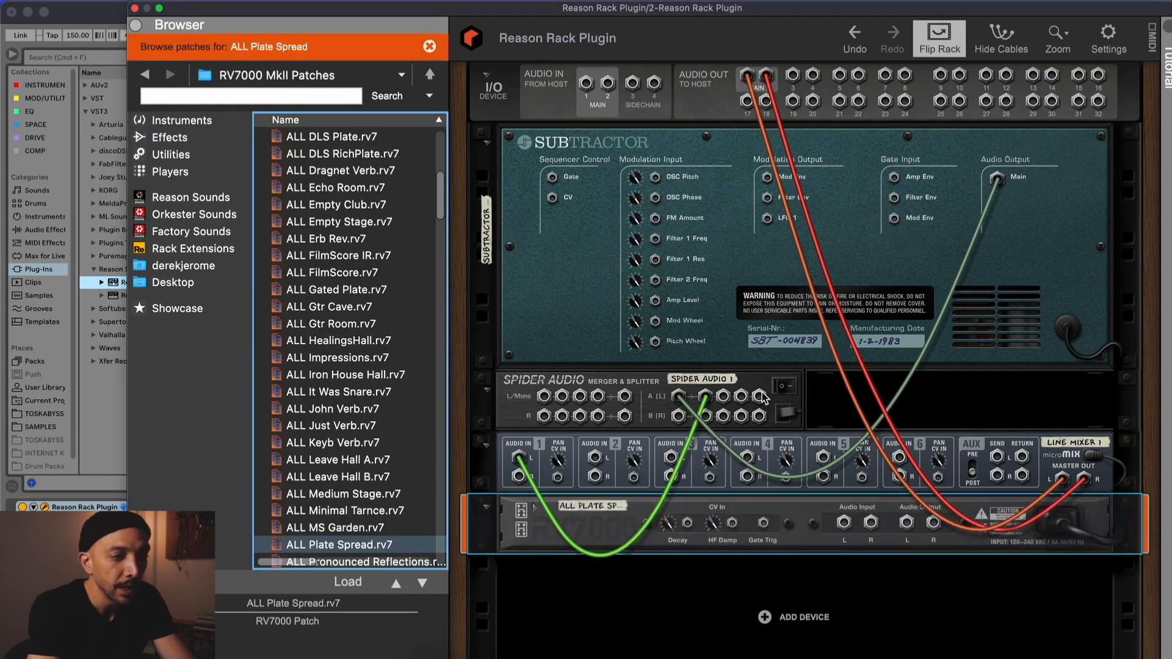
left_click_drag(724, 398, 594, 464)
Step: Adjust the level of the reverb signal on Line Mixer channel 2
key("Tab")
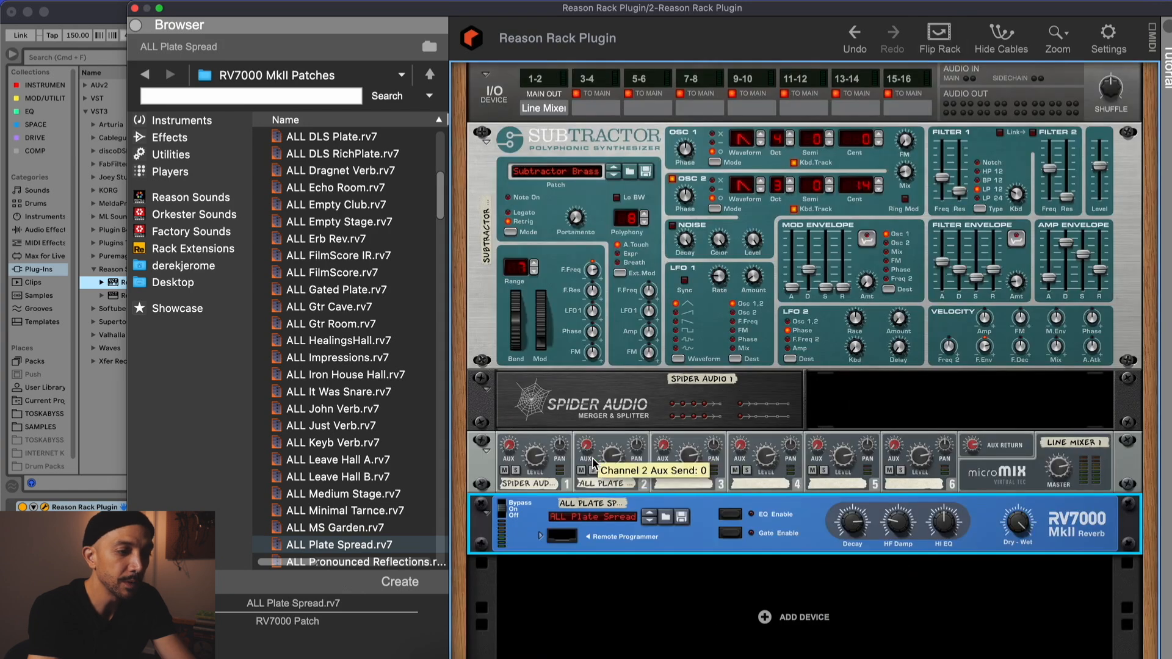
left_click(592, 457)
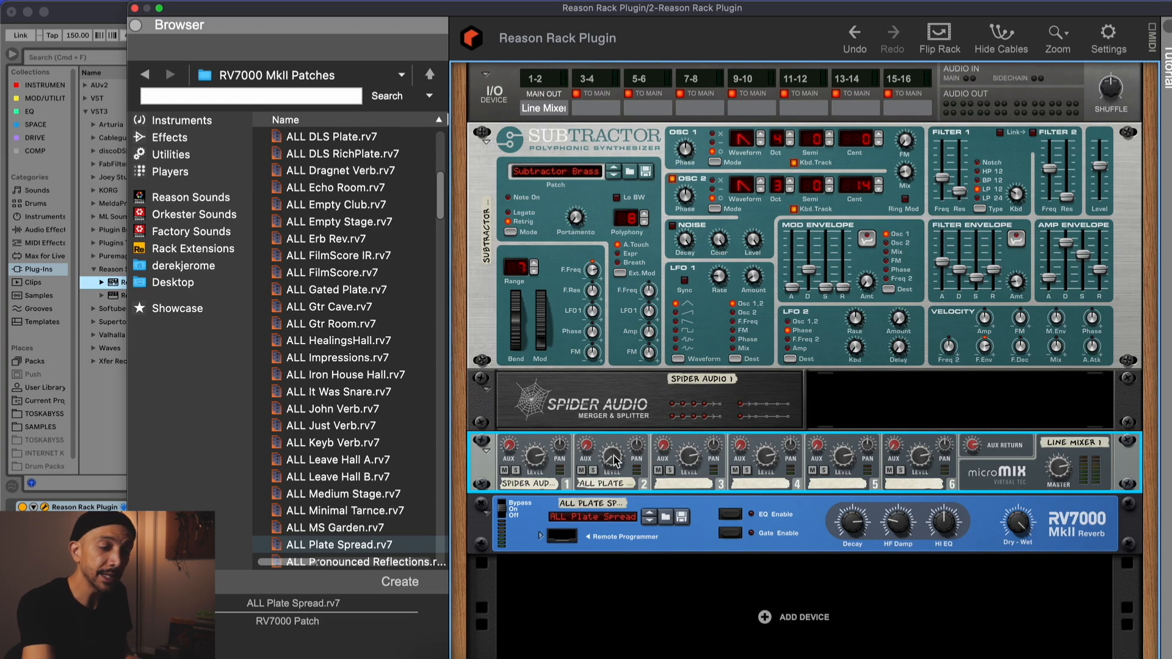
left_click_drag(608, 451, 606, 426)
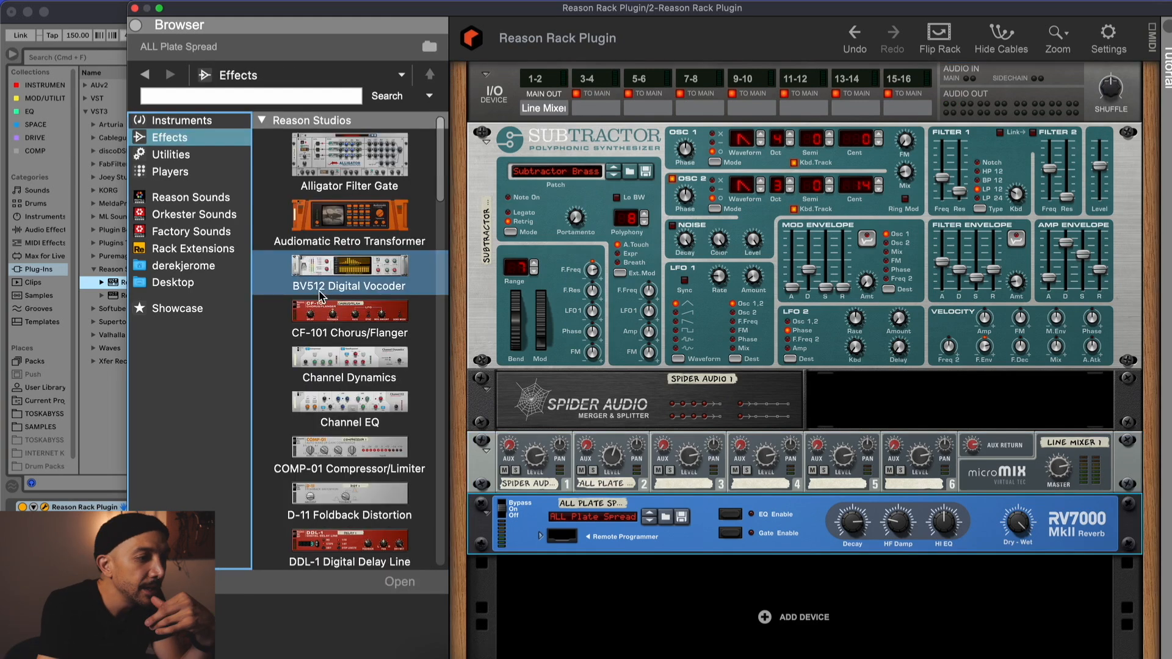
Step: Add an unrouted Scream 4 Distortion below the reverb and patch the splitter's third output through it into mixer channel 3
scroll(321, 296, "down", 3)
scroll(321, 296, "down", 10)
mouse_move(342, 211)
left_mouse_down()
mouse_move(461, 290)
mouse_move(702, 140)
mouse_move(701, 568)
left_mouse_up()
key("Tab")
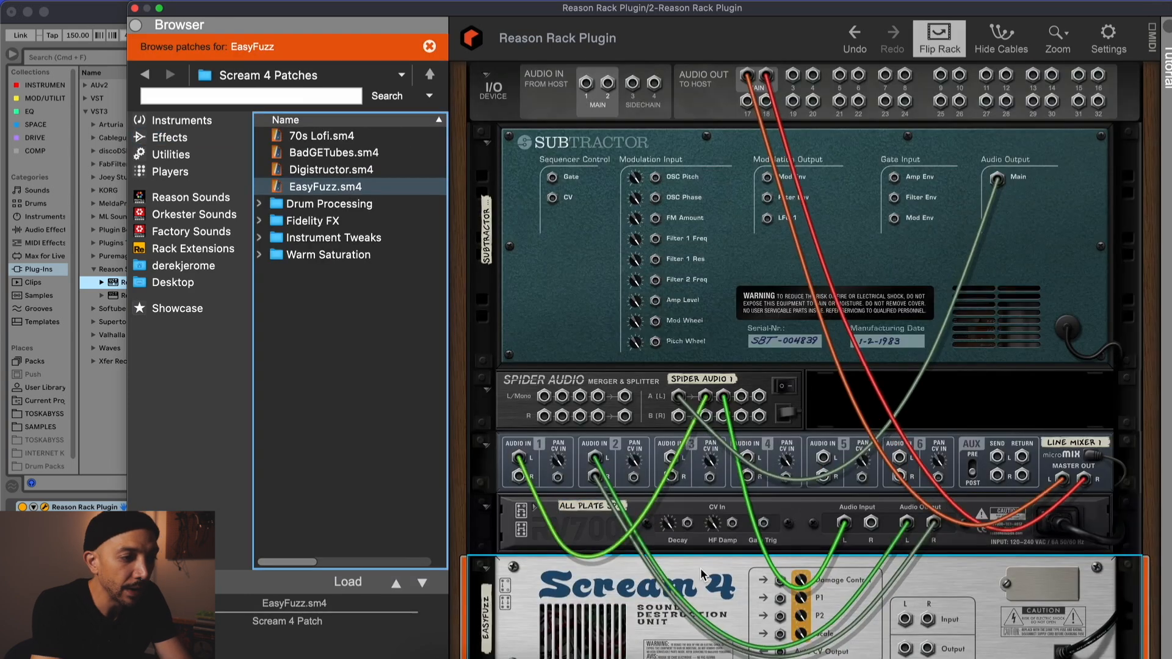
left_click_drag(742, 398, 670, 458)
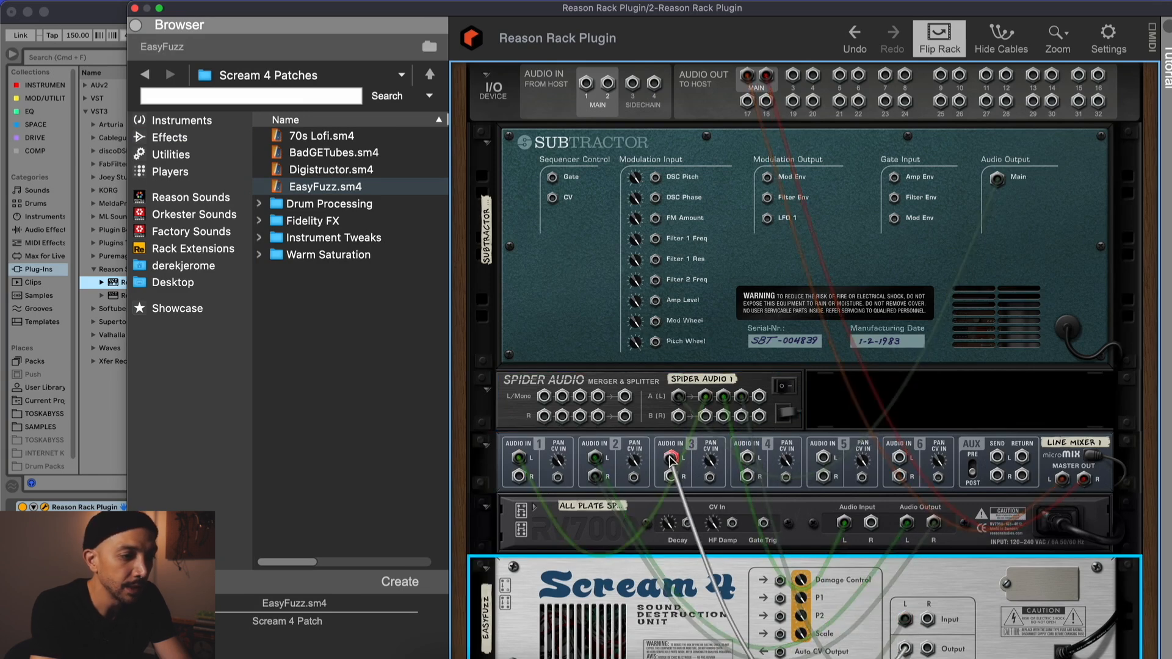
Step: Turn the level of the distortion signal on Line Mixer channel 3 down to 0, and bring it back up slightly
key("Tab")
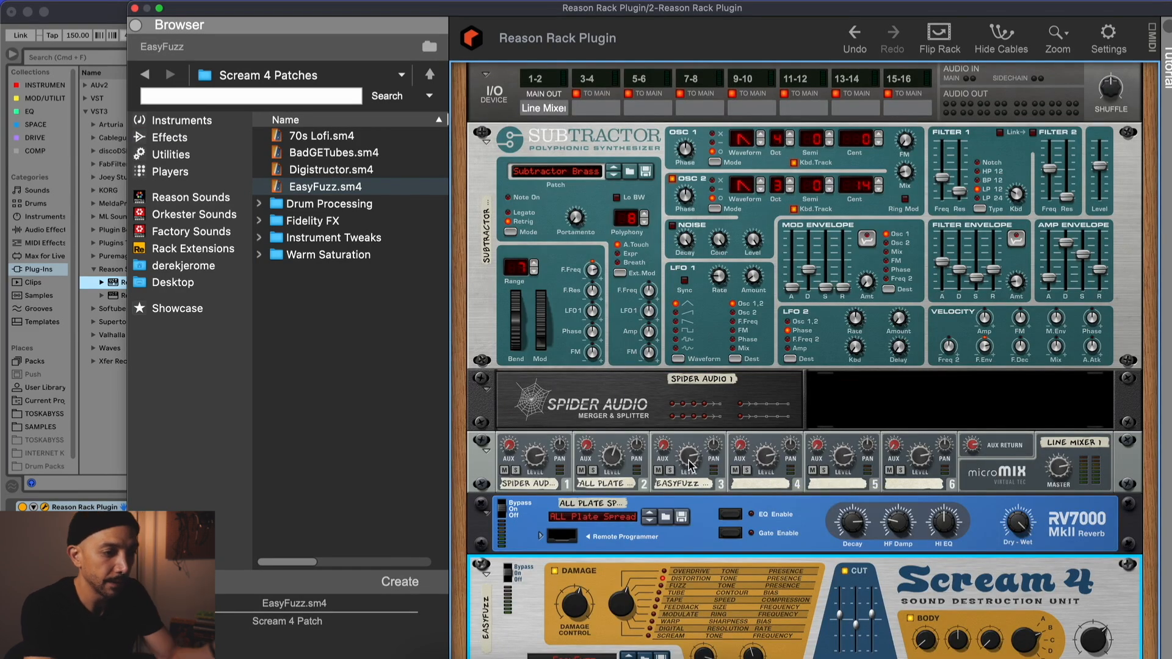
left_click(690, 462)
left_click_drag(689, 463, 699, 531)
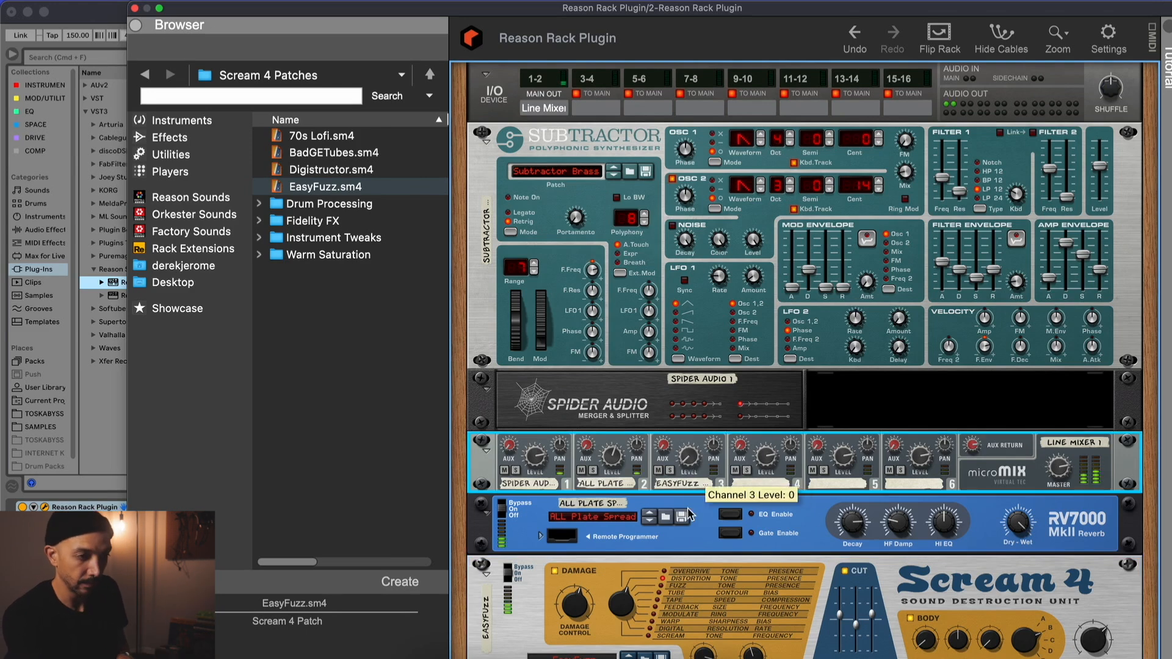
mouse_move(675, 467)
left_mouse_down()
mouse_move(675, 494)
mouse_move(680, 443)
mouse_move(679, 461)
left_mouse_up()
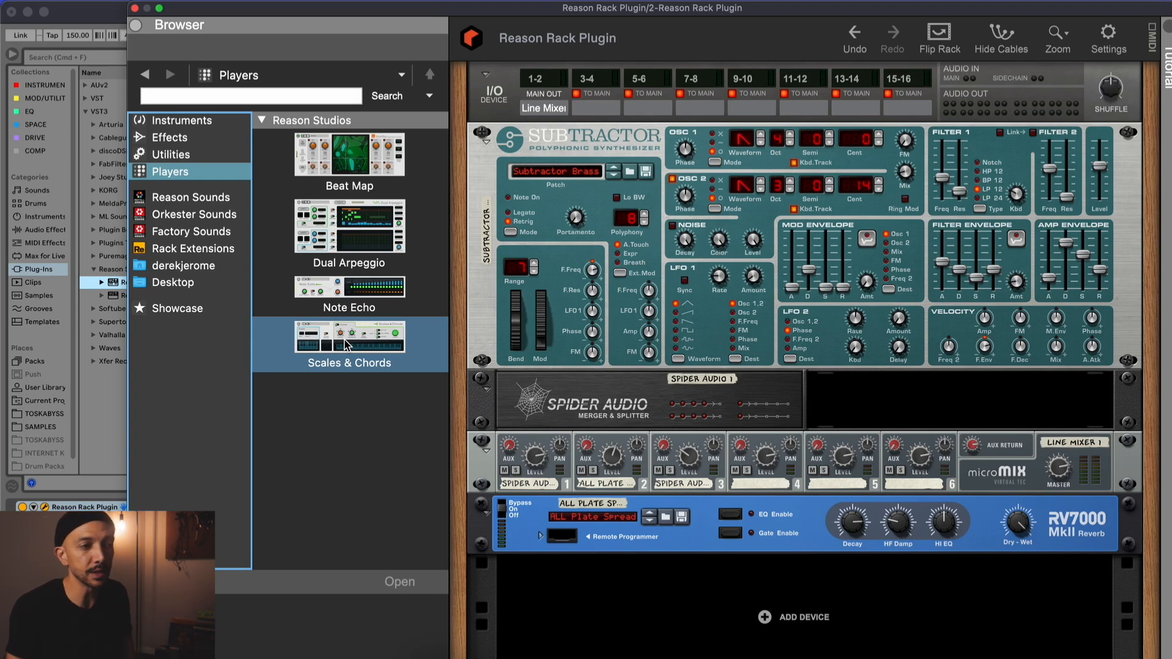
Step: Add a Scales & Chords player with the EDM Chords (Cm) patch above the Subtractor, and add a Dual Arpeggio player
mouse_move(346, 345)
left_mouse_down()
mouse_move(666, 268)
mouse_move(696, 135)
left_mouse_up()
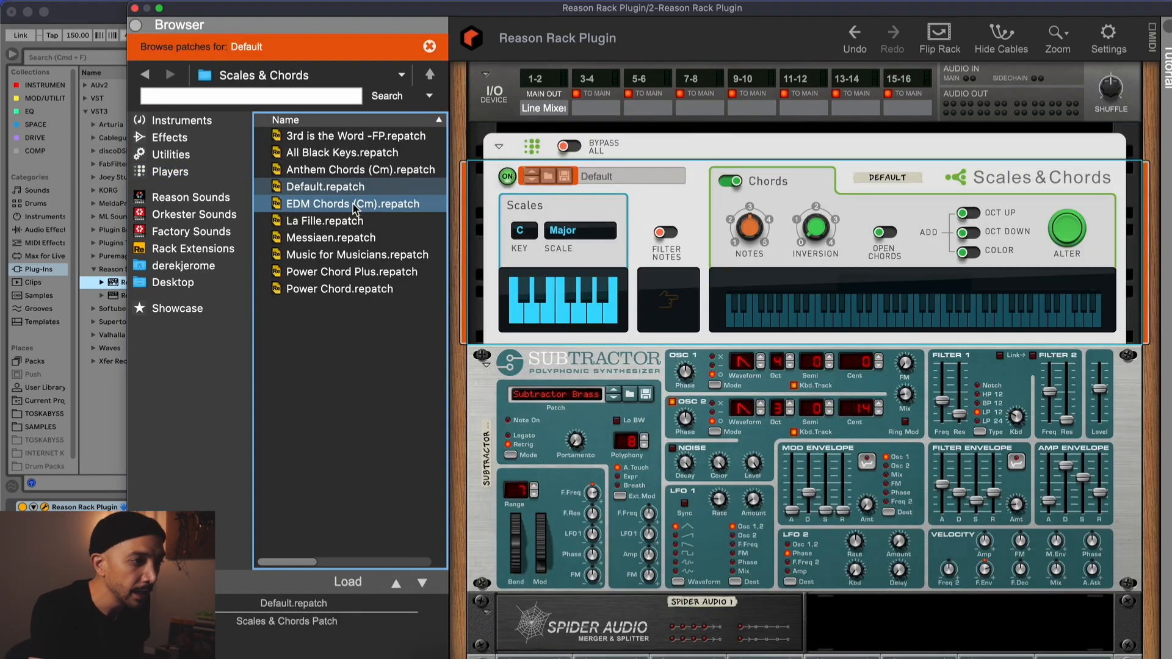
left_click_drag(354, 204, 629, 249)
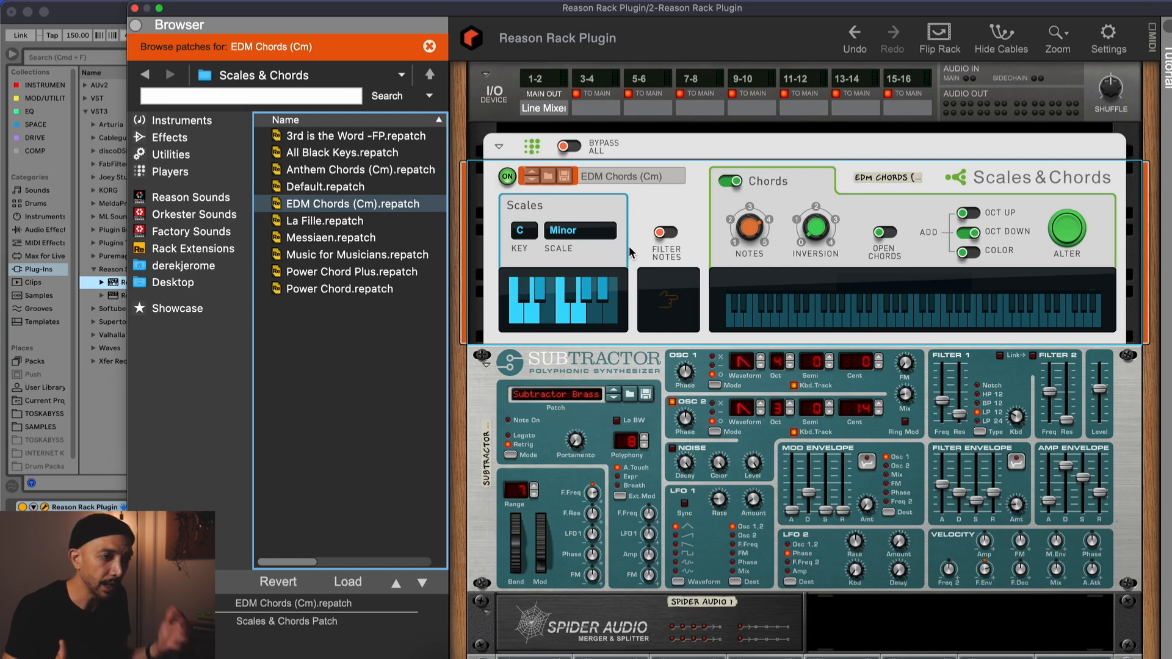
left_click(177, 155)
left_click(183, 173)
left_click_drag(391, 241, 466, 235)
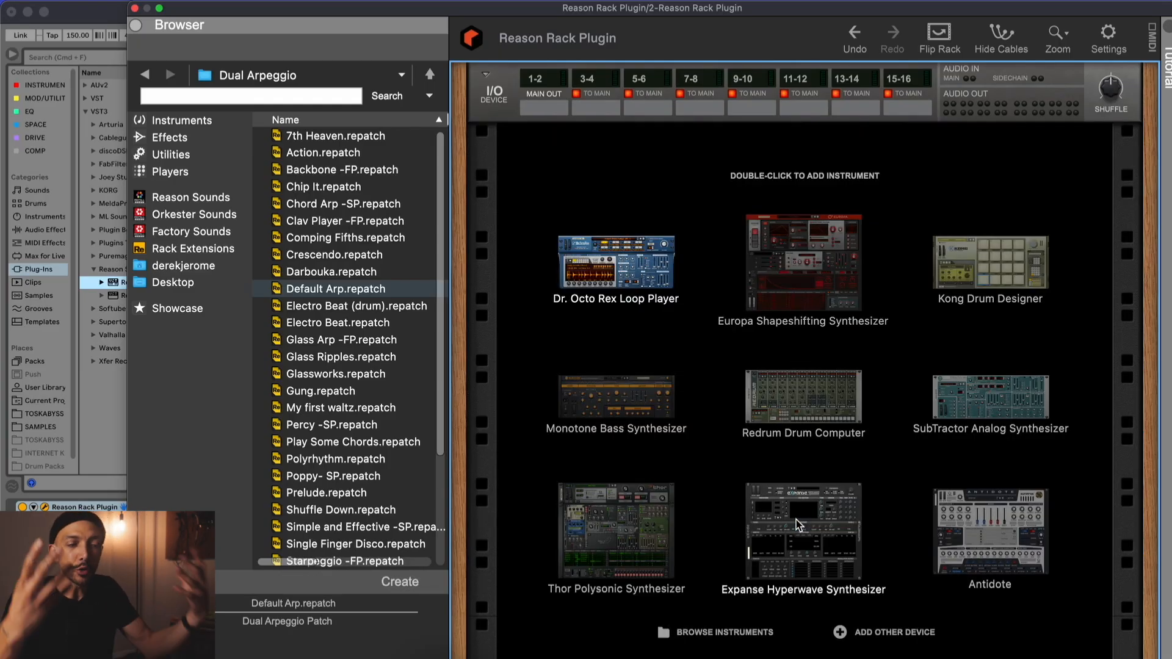
Step: Create an NN-XT Advanced Sampler in the empty rack
left_click(208, 122)
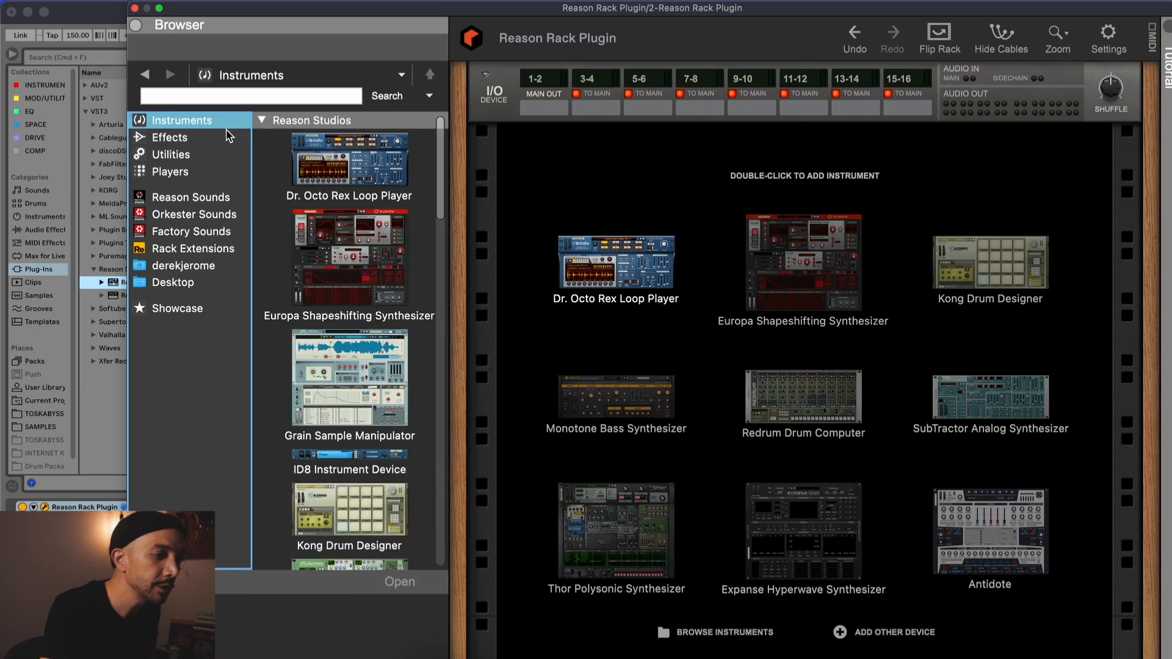
scroll(359, 301, "down", 10)
double_click(358, 293)
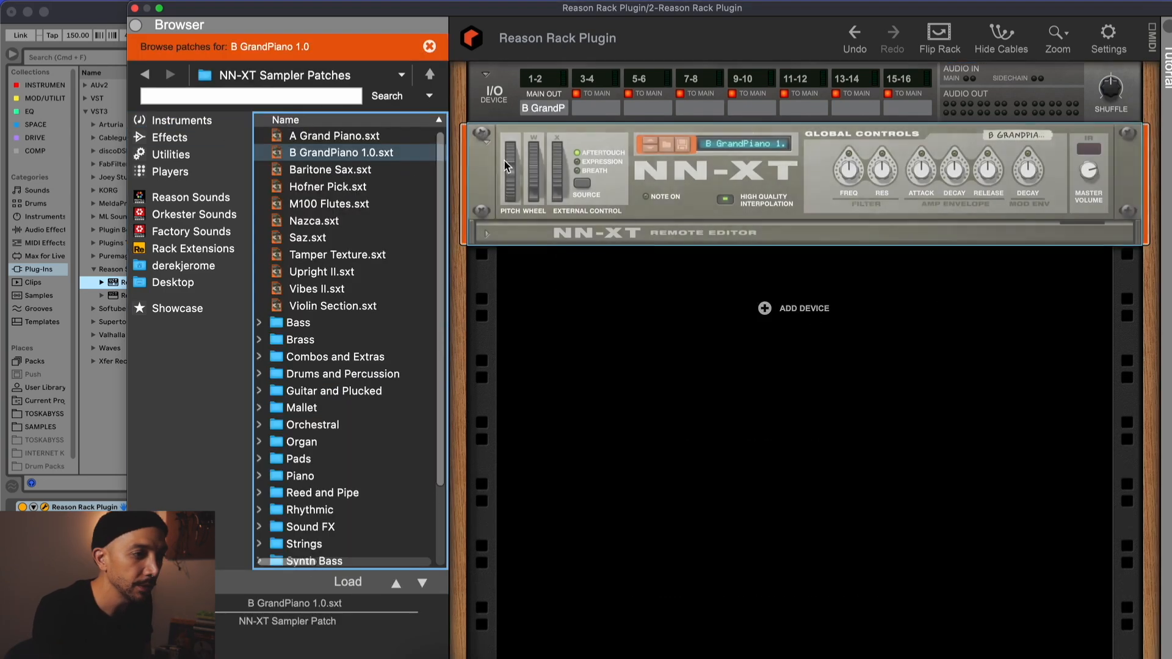
Step: Load the Glockenspiel 1.0 patch from the Orkester mallets into the NN-XT, and add an RV7000 MkII Reverb below it
left_click(204, 215)
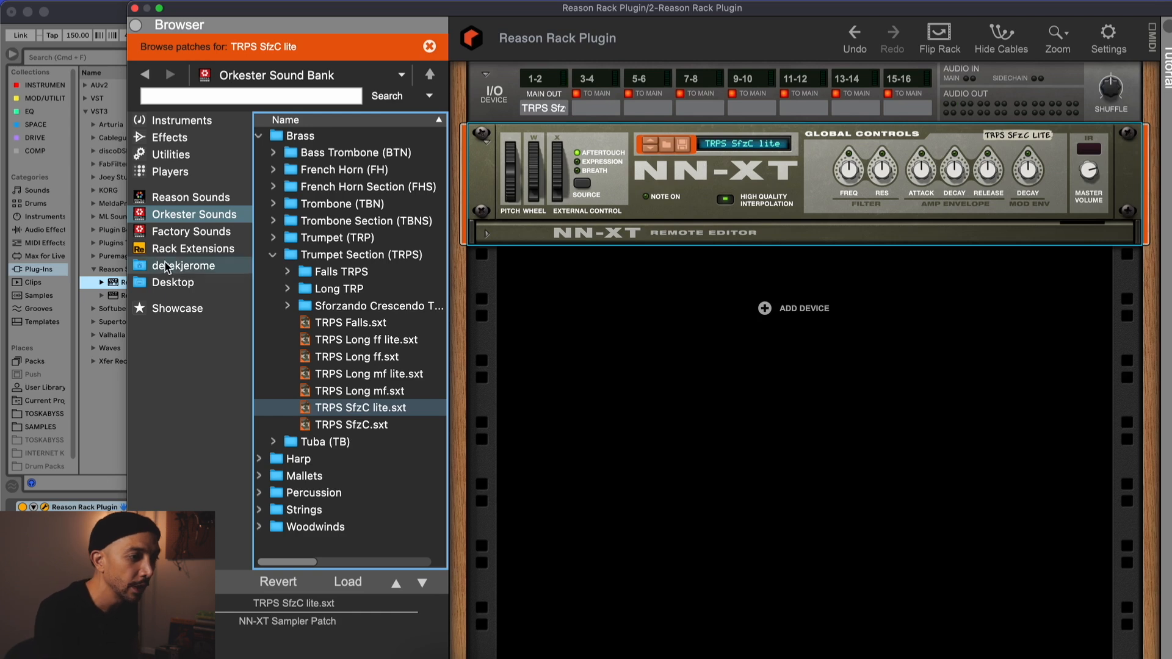
left_click(260, 475)
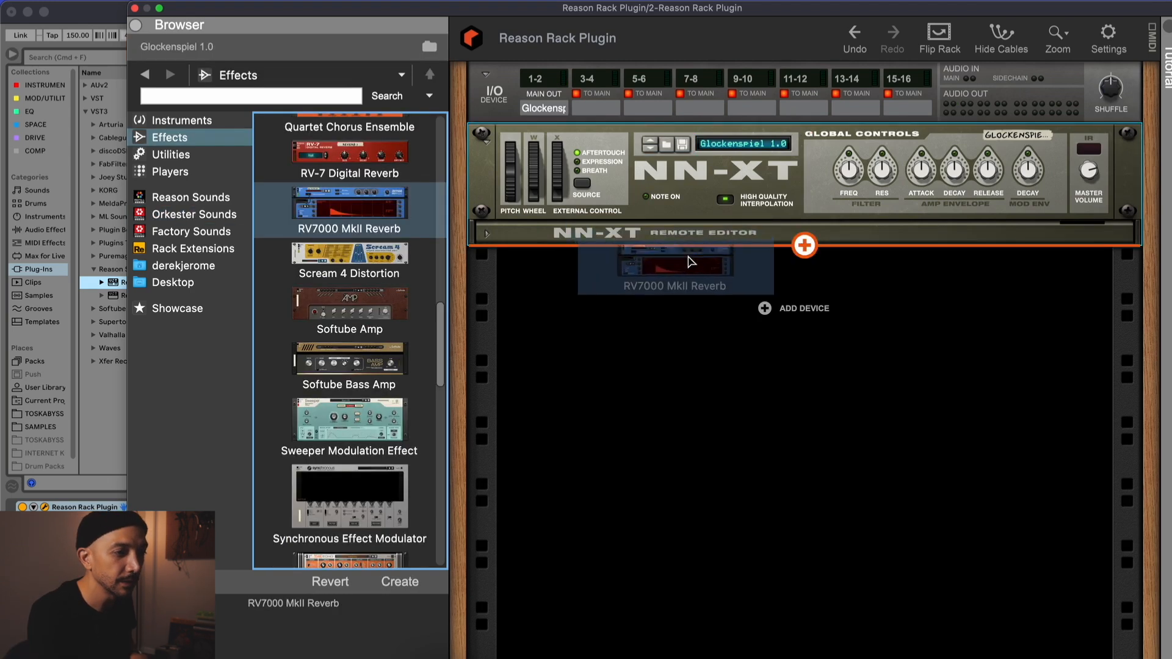
left_click_drag(800, 308, 1027, 328)
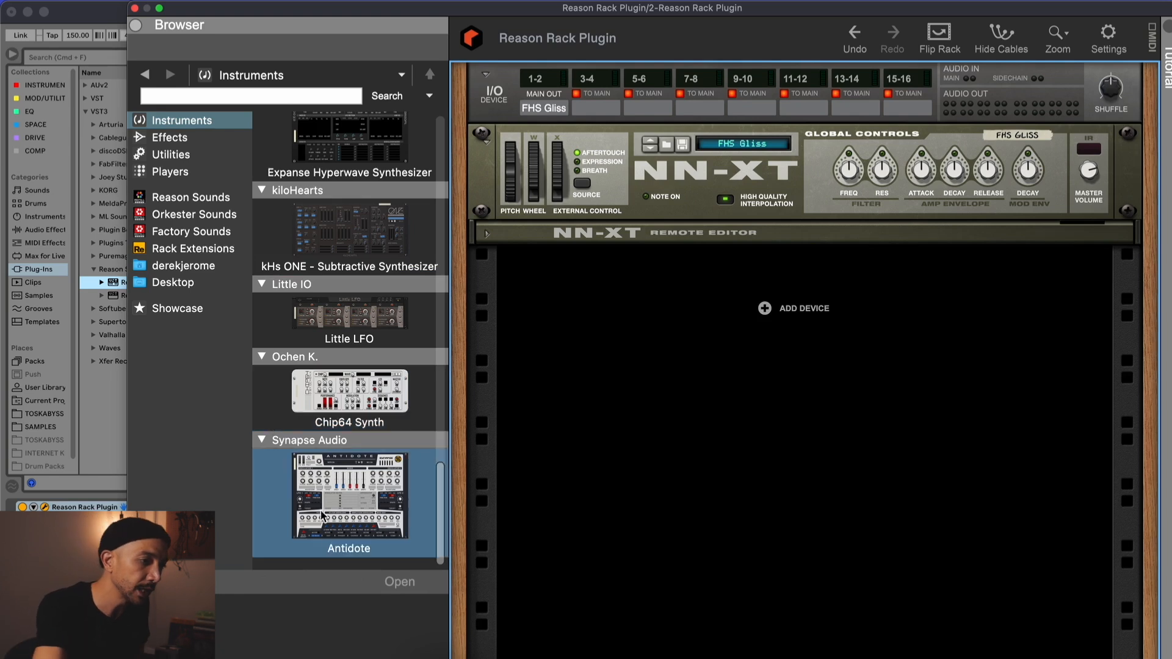
Step: Replace the NN-XT with the Synapse Audio Antidote synthesizer
left_click_drag(345, 503, 679, 229)
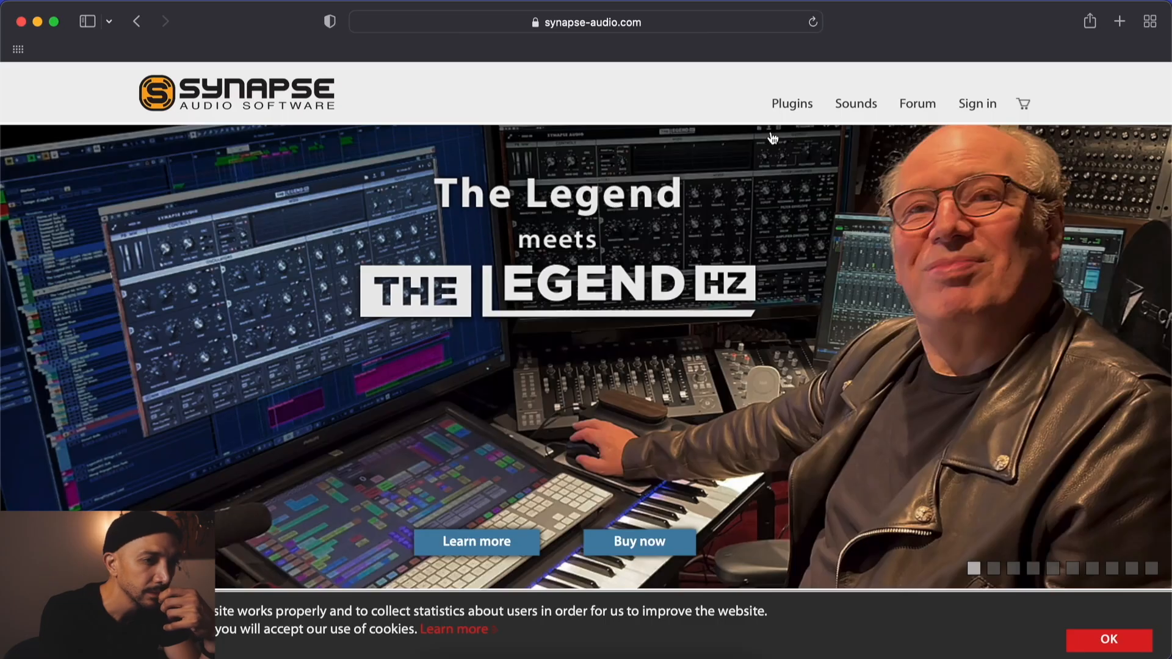
Step: Open the plugins overview on the Synapse Audio website
left_click(792, 103)
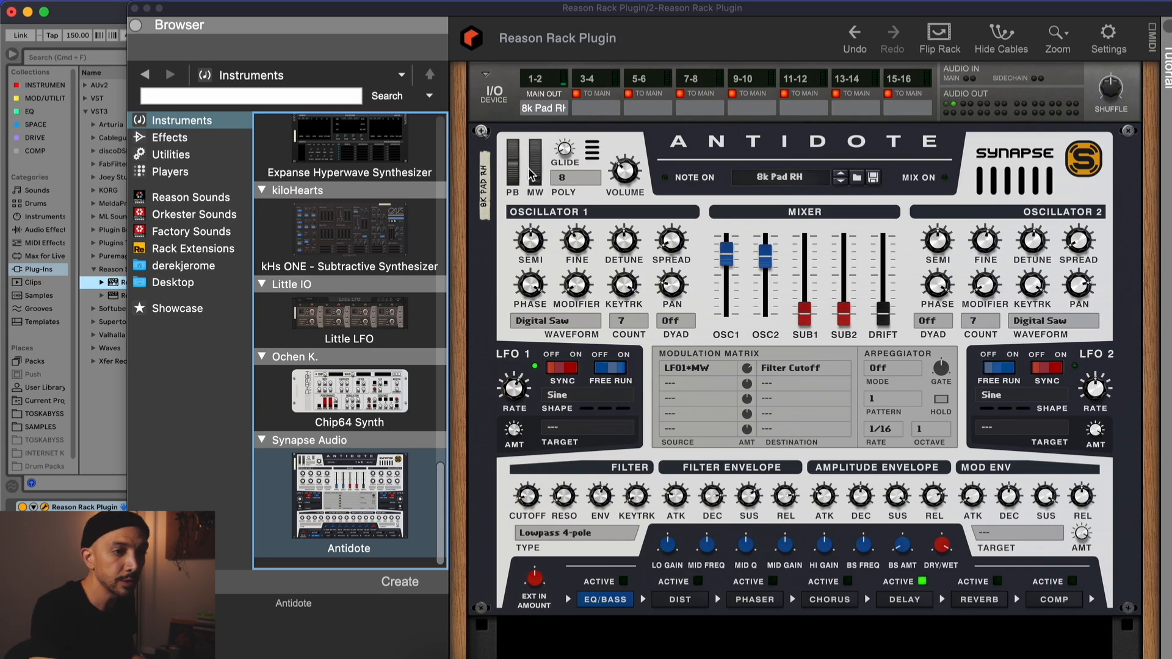
Step: Step the Antidote forward through its patches to audition Arp Pad EX and Bass or Lead RH
left_click(840, 180)
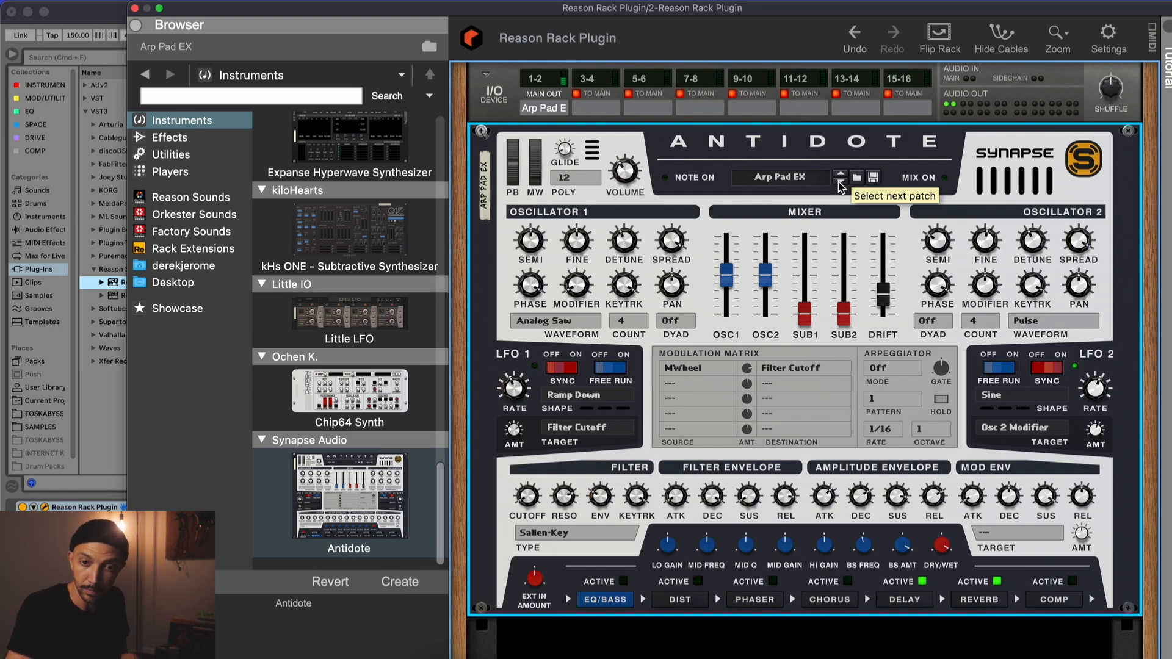
left_click(840, 182)
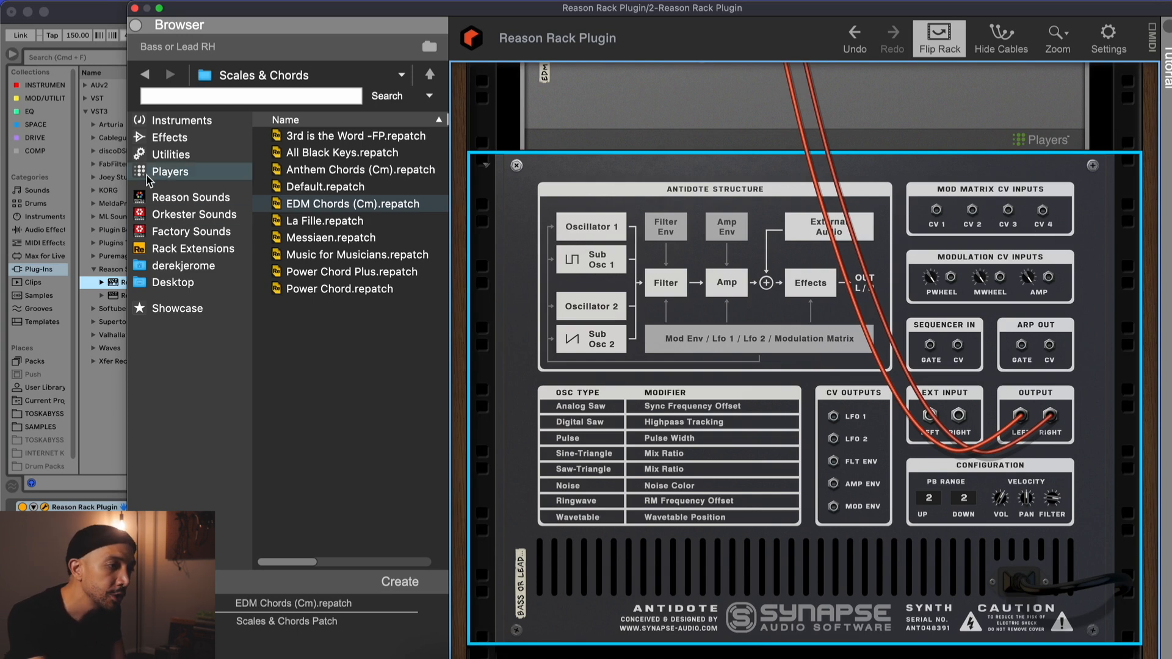
Step: Add a Pulsar Dual LFO utility below the Antidote and step through its LFO 1 waveforms
left_click(165, 154)
left_click(330, 273)
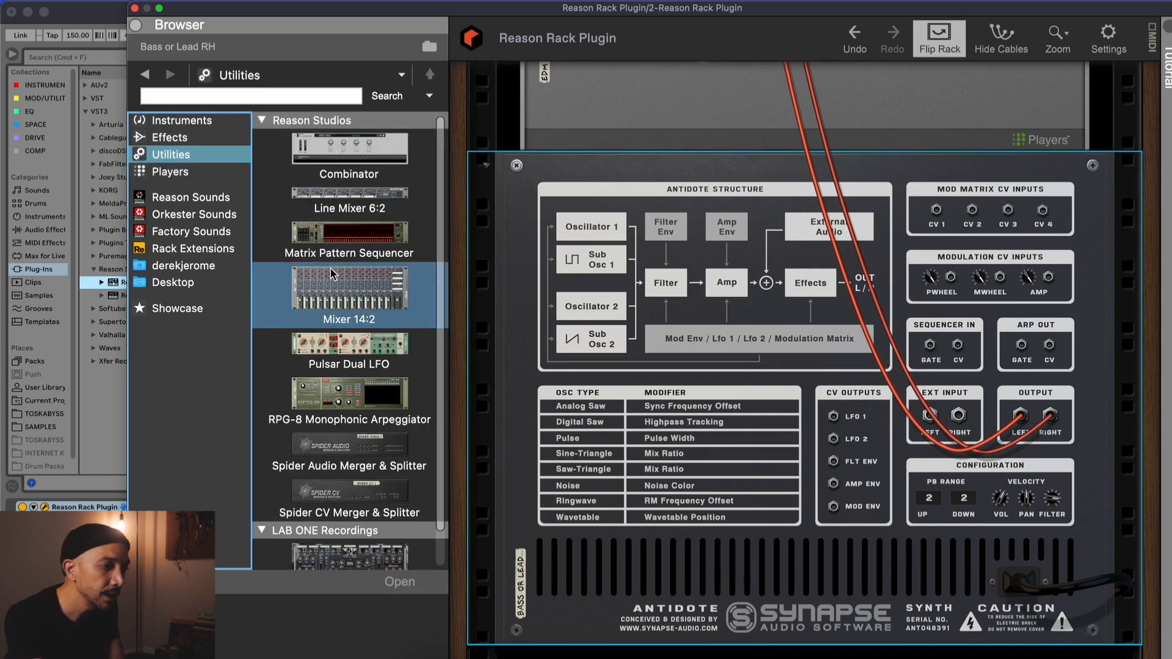
scroll(331, 273, "down", 1)
scroll(331, 272, "up", 1)
left_click(372, 358)
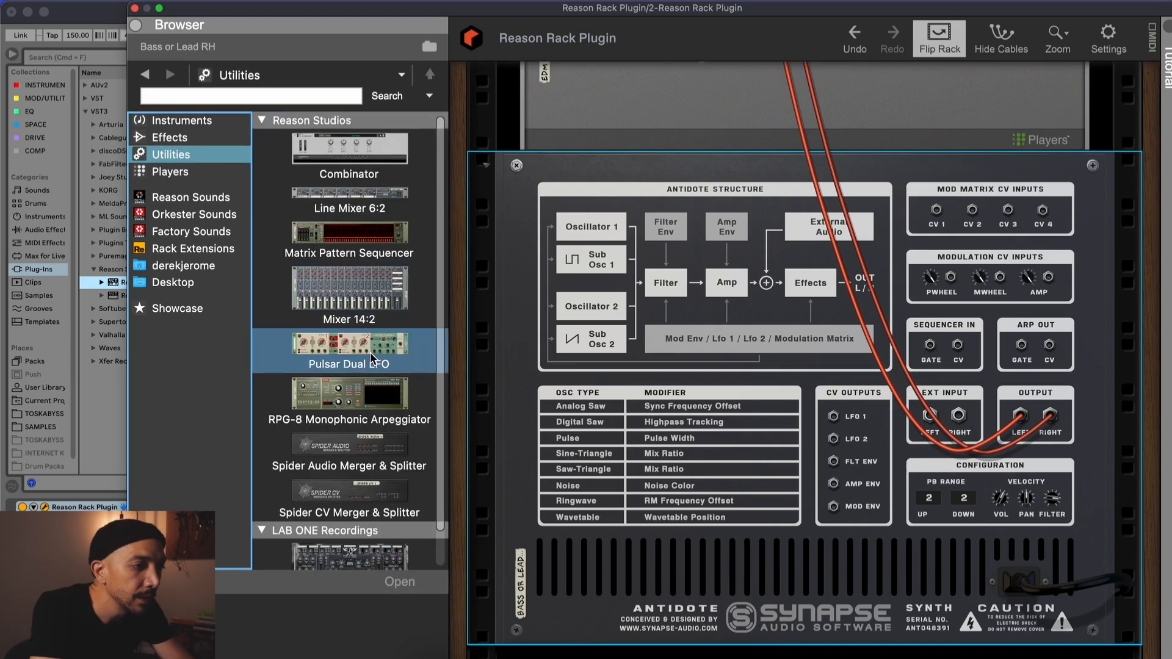
mouse_move(372, 358)
left_mouse_down()
mouse_move(702, 277)
mouse_move(775, 315)
mouse_move(768, 505)
mouse_move(815, 656)
mouse_move(815, 638)
left_mouse_up()
key("Tab")
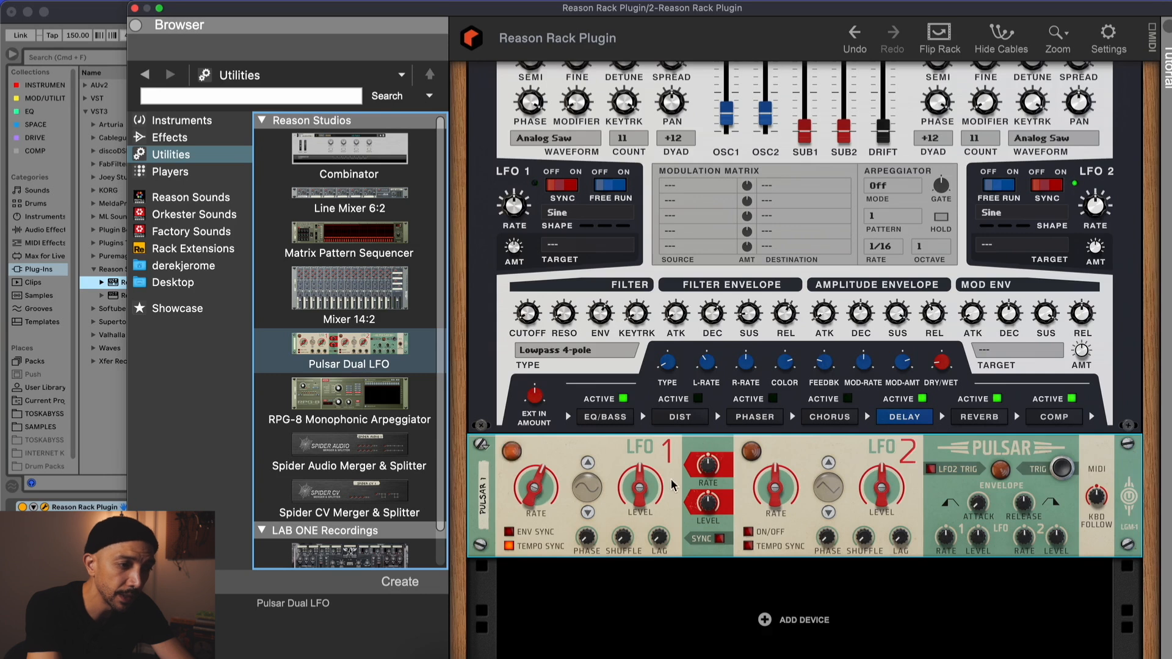
left_click(587, 513)
left_click(588, 513)
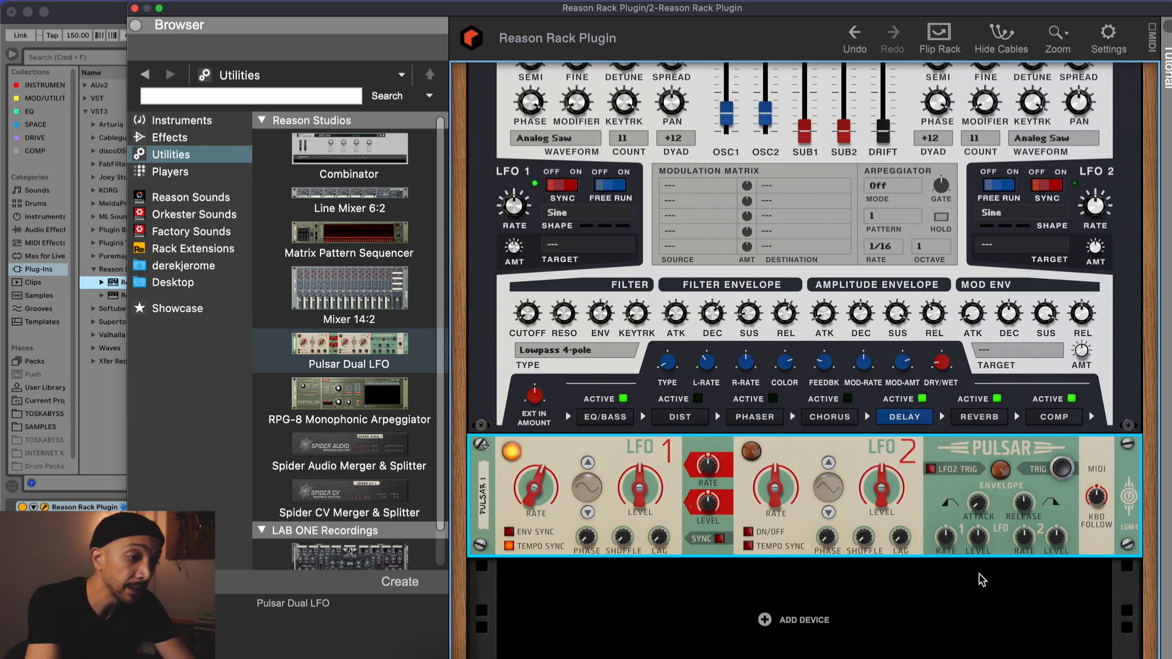
Step: Cable the Pulsar's LFO 1 CV output 1 to the Antidote's Mod Matrix CV 1 input on the back of the rack
key("Tab")
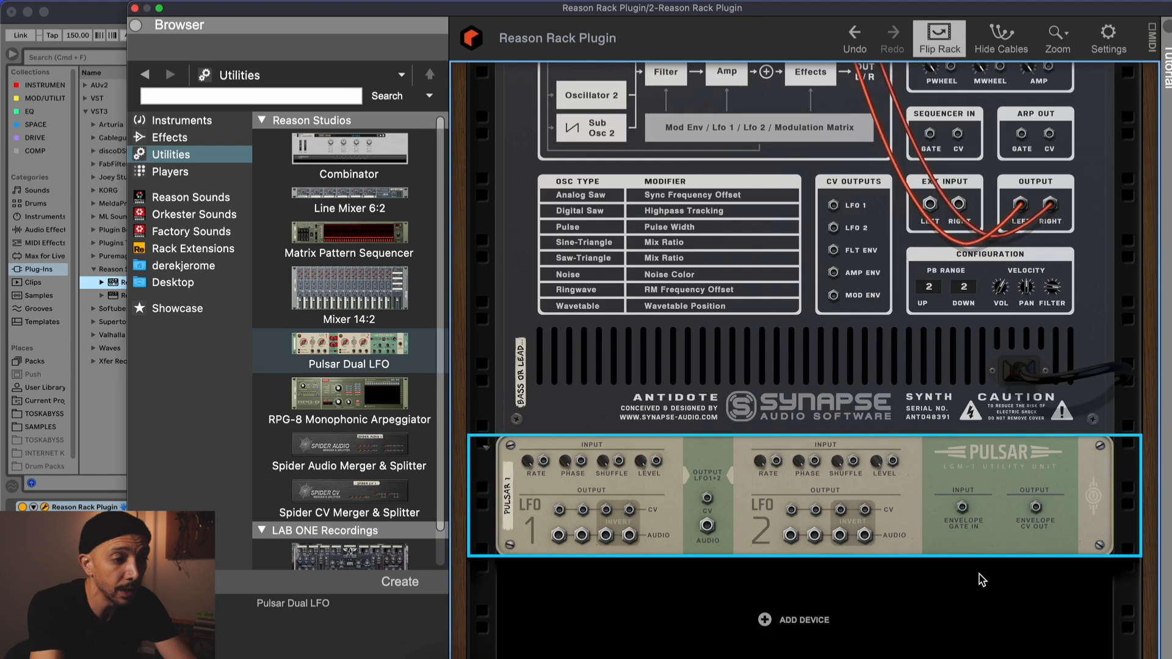
scroll(777, 472, "up", 3)
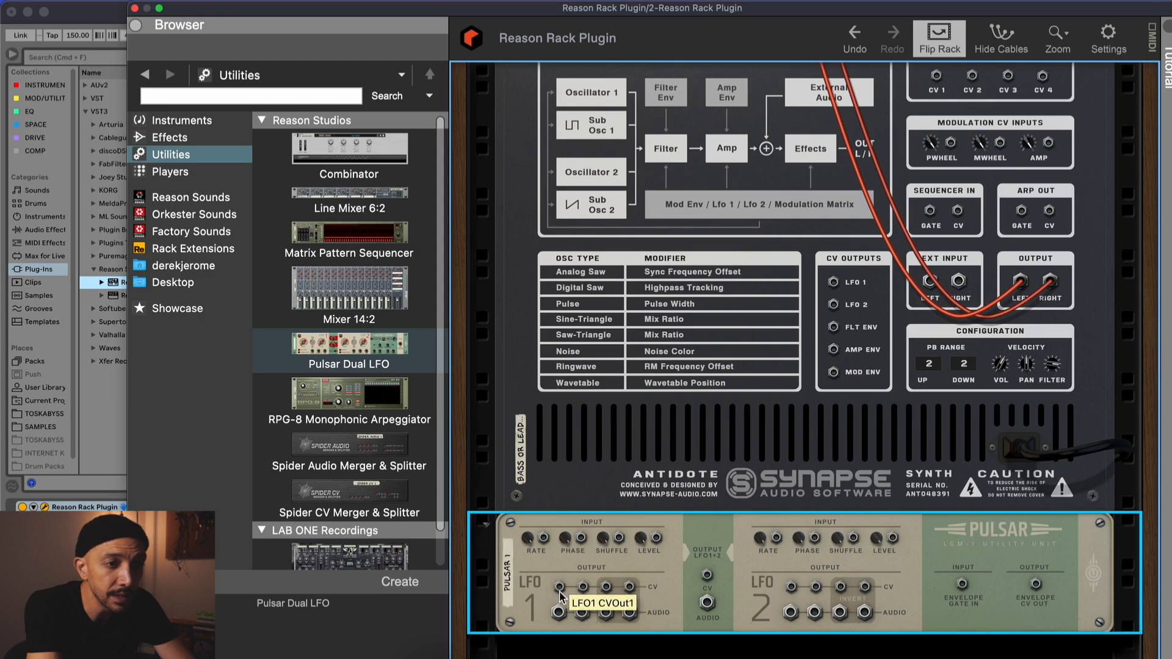
left_click_drag(559, 587, 937, 152)
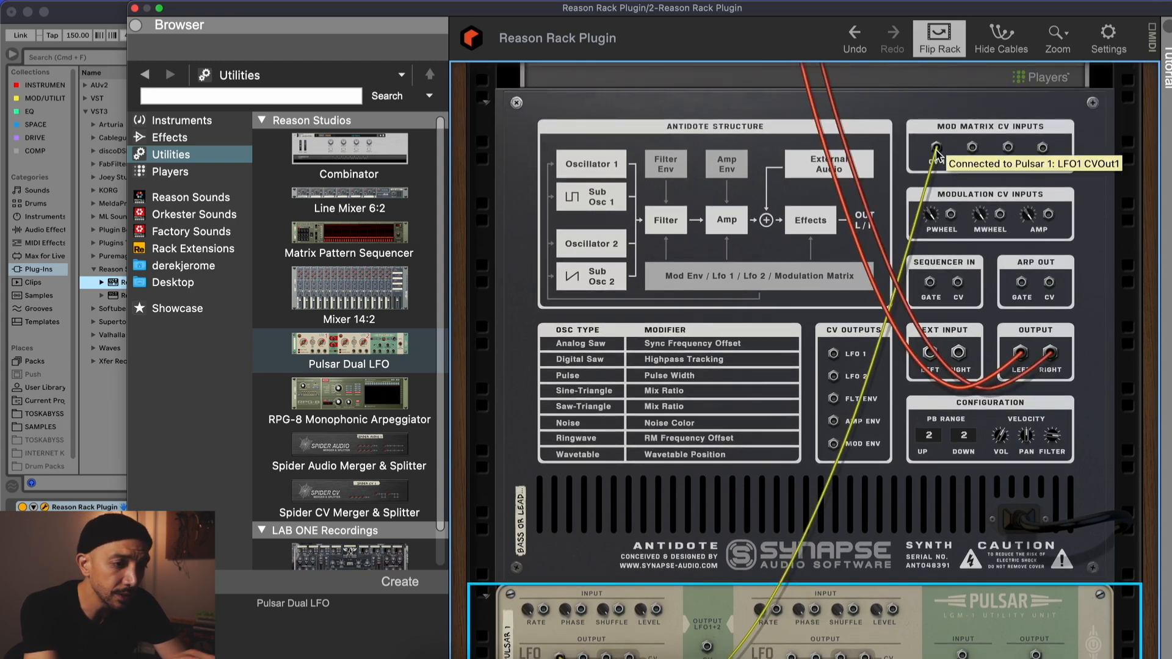
scroll(937, 155, "down", 3)
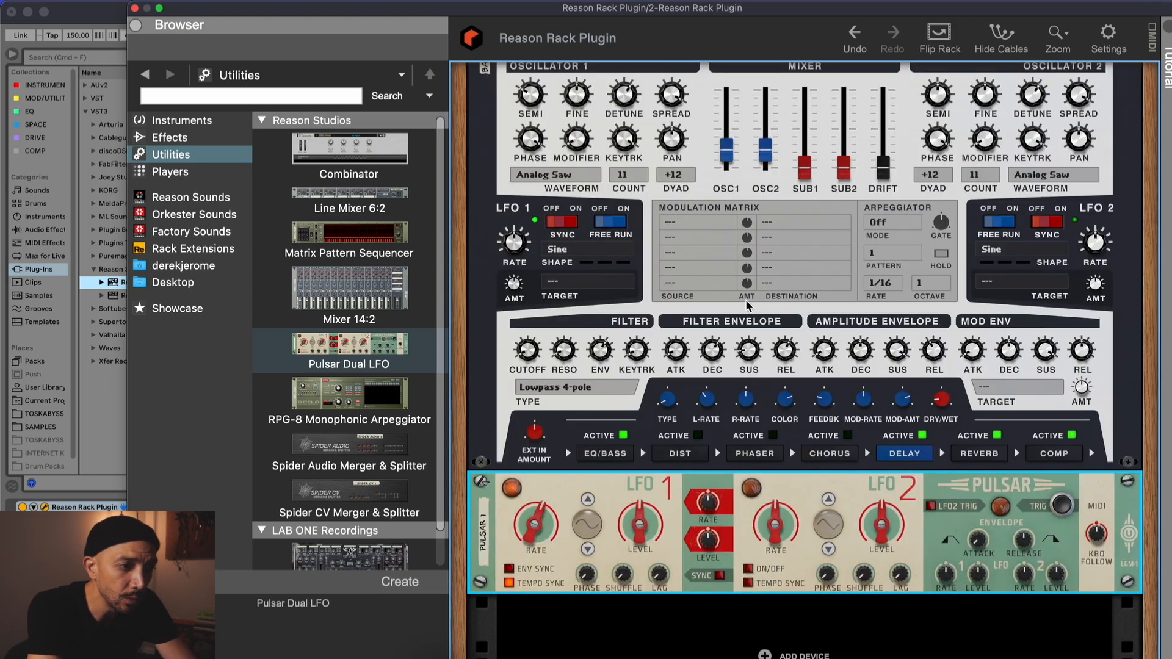
Step: Assign CV 1 as source and Pitch Coarse as destination in the first slot of the Antidote's modulation matrix
scroll(746, 305, "up", 4)
left_click(726, 333)
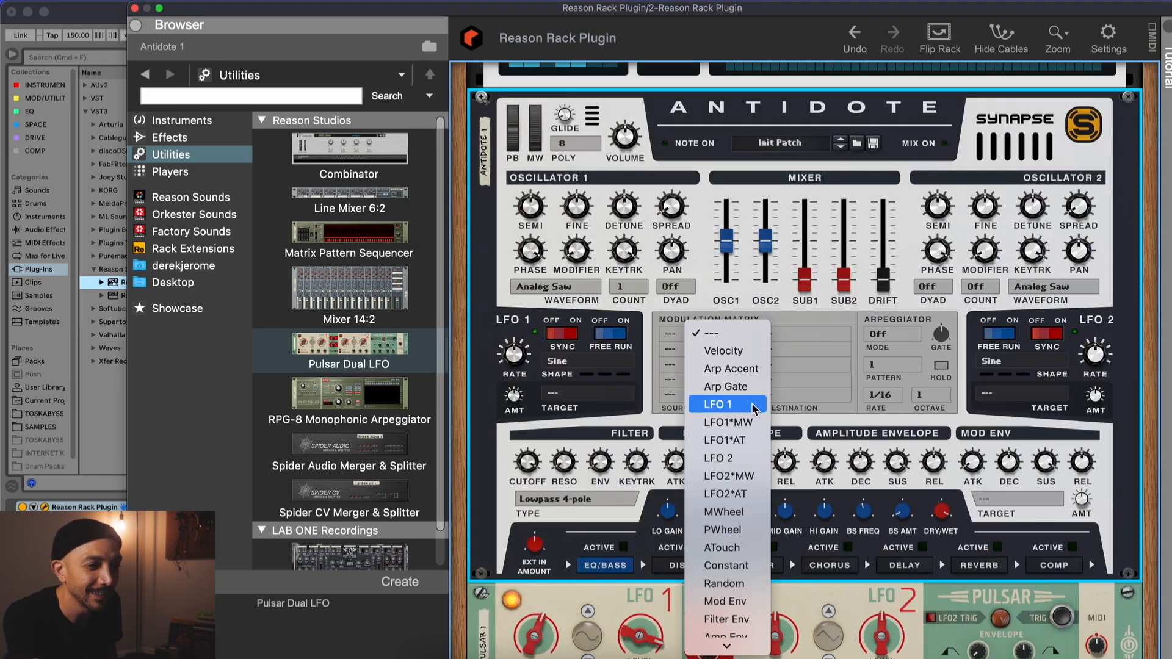
scroll(738, 504, "down", 4)
left_click(741, 575)
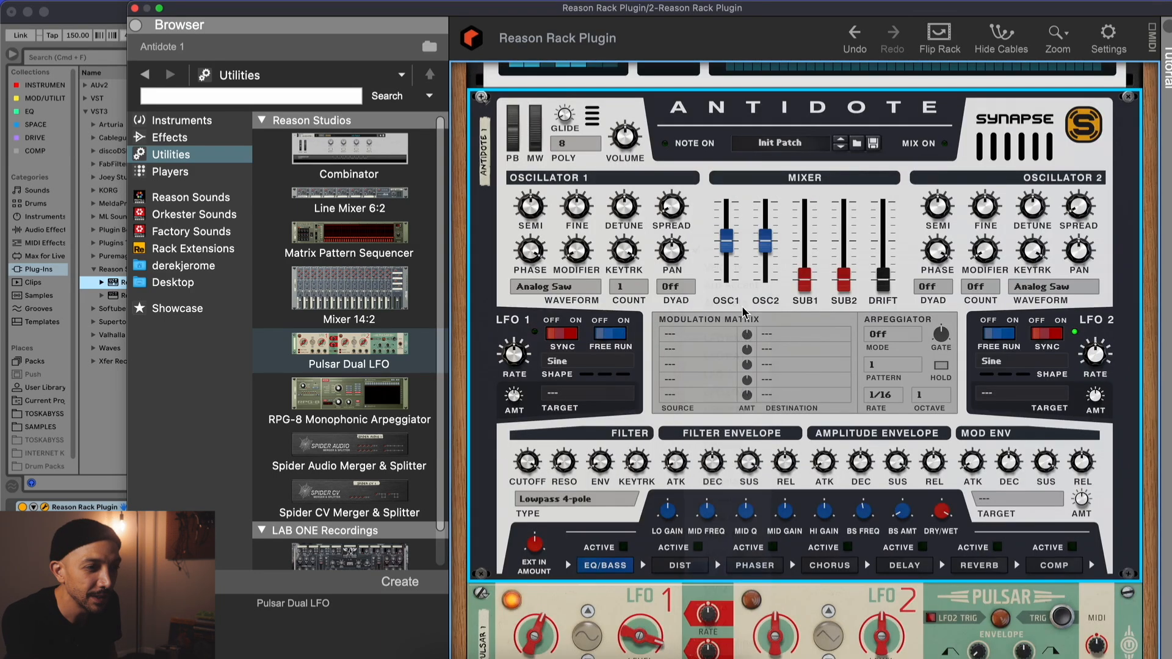
left_click(794, 334)
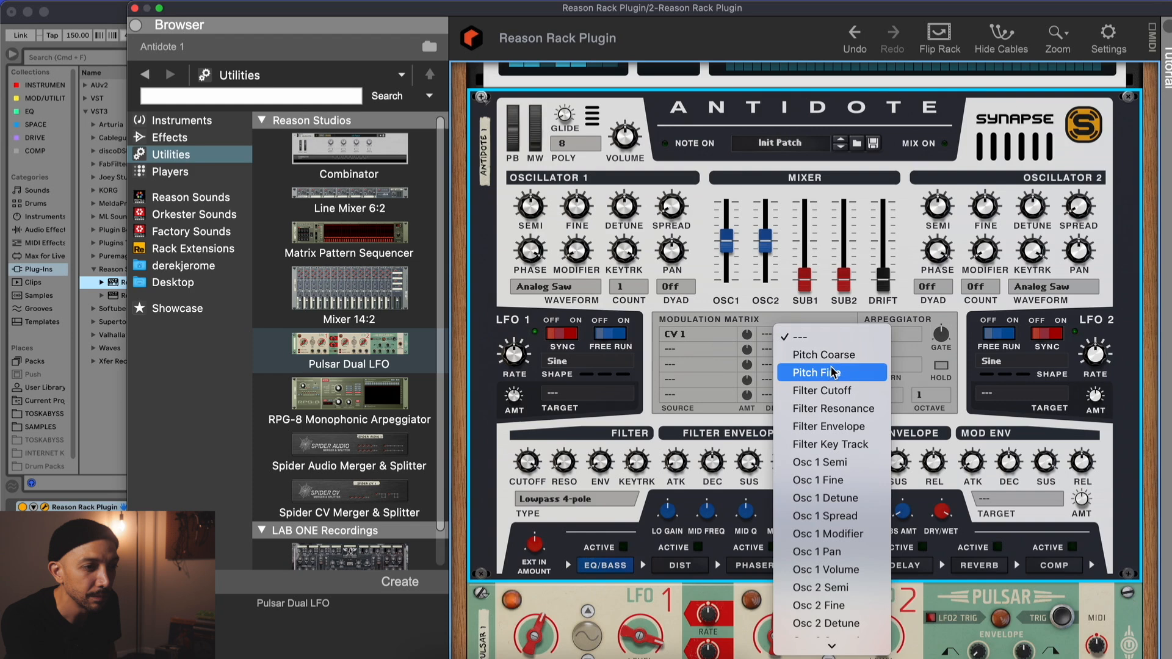
left_click(821, 348)
mouse_move(746, 335)
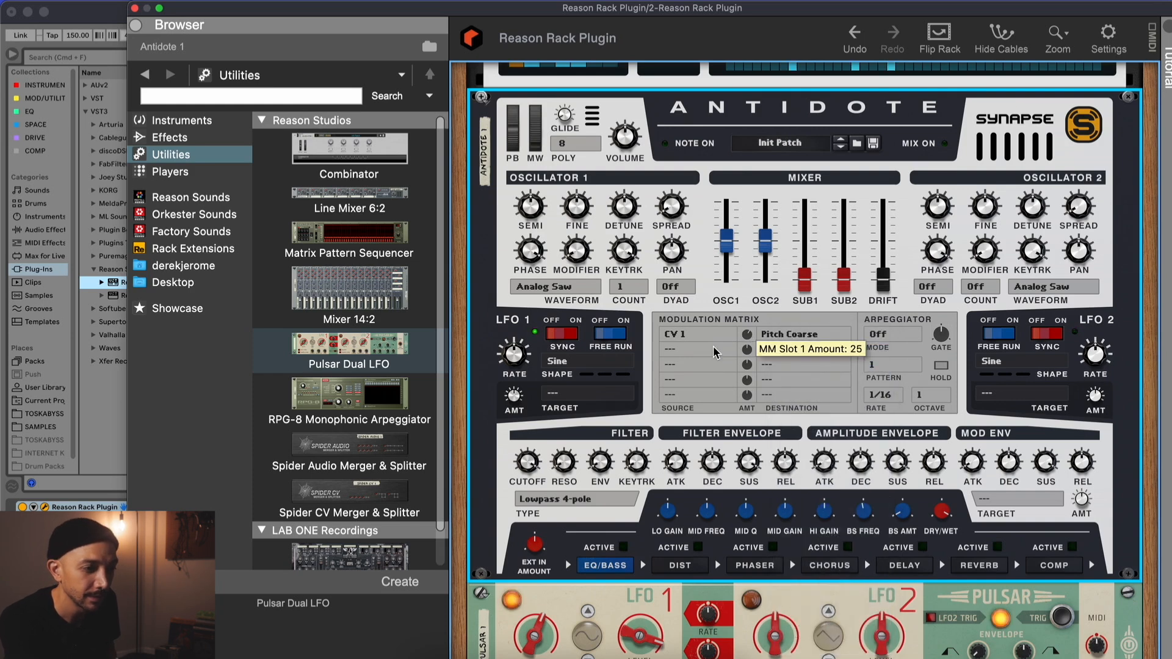
Step: Set the Pulsar's LFO 1 synced rate to 3/16 and step through its waveforms
scroll(647, 422, "down", 5)
mouse_move(540, 516)
left_mouse_down()
mouse_move(540, 486)
mouse_move(545, 537)
left_mouse_up()
left_click(588, 489)
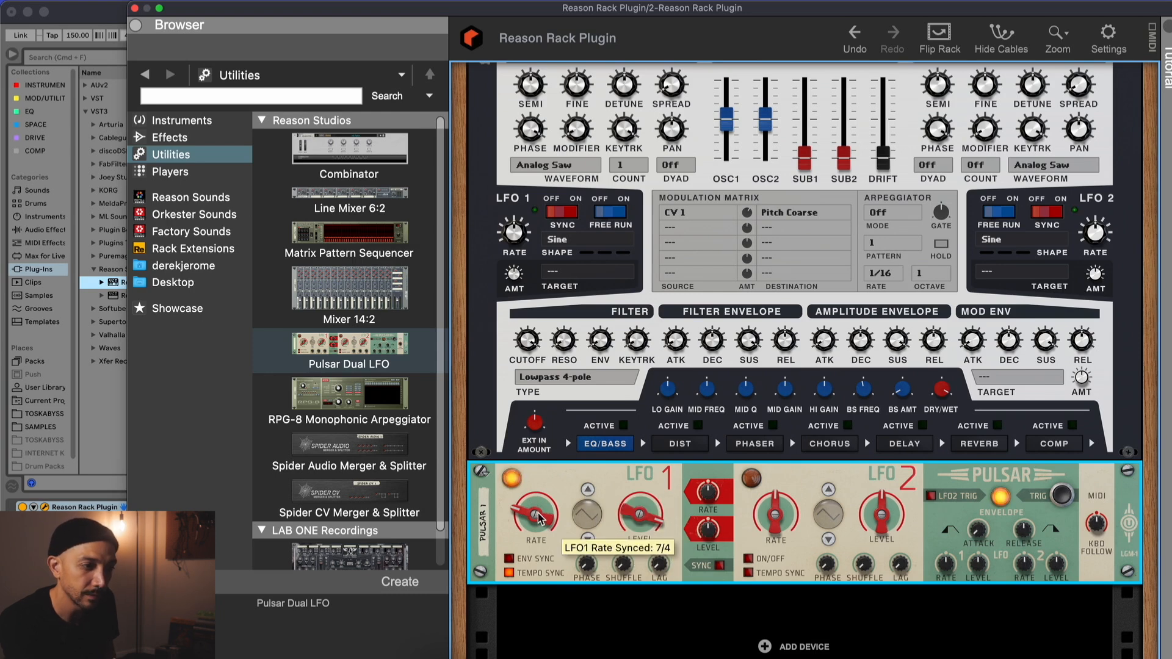
left_click_drag(536, 519, 529, 496)
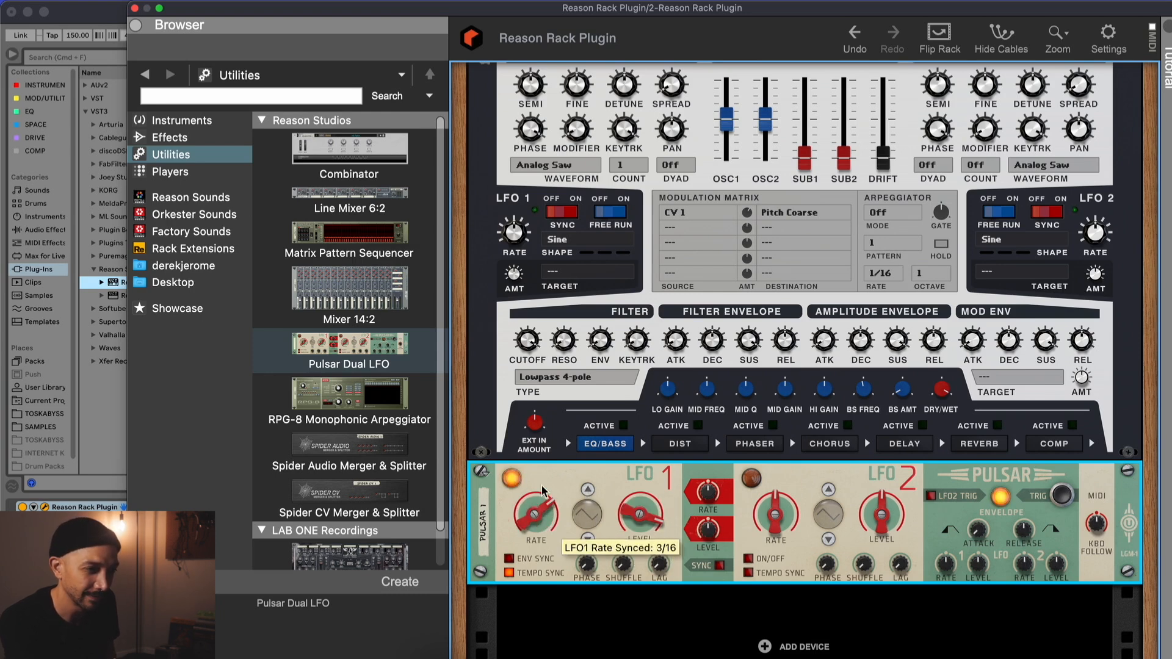
left_click(588, 490)
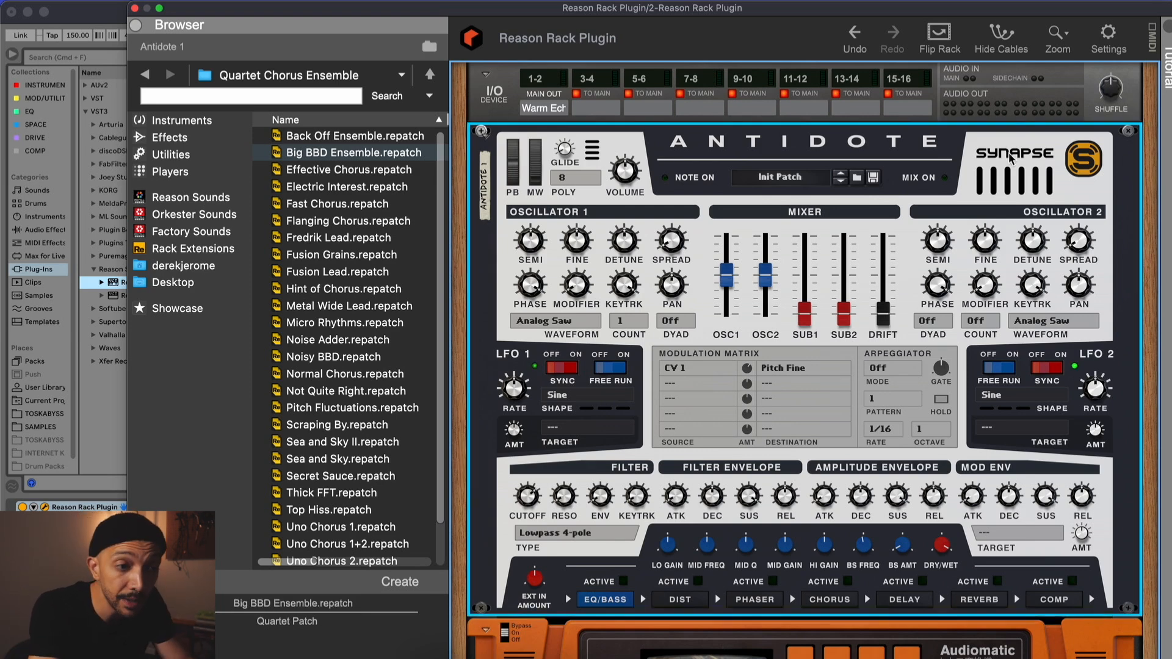
Step: Select all devices in the rack, from the Antidote to the Pulsar, and combine them into a Combinator
scroll(1118, 467, "down", 10)
key("super+a")
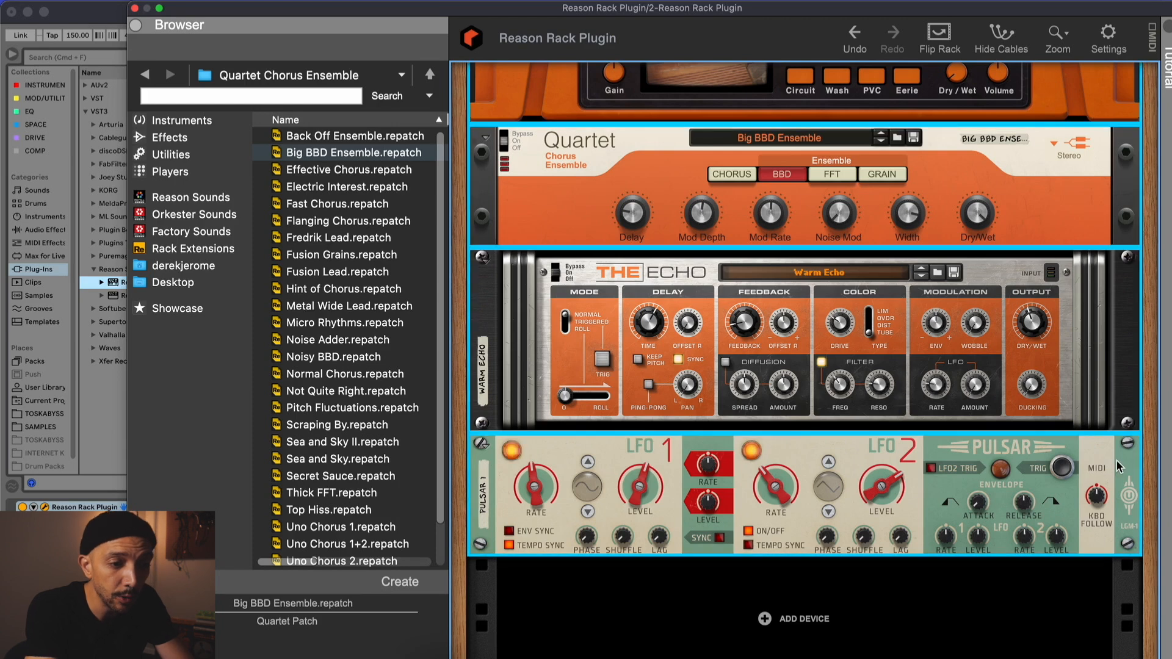
scroll(1119, 467, "up", 10)
right_click(1056, 153)
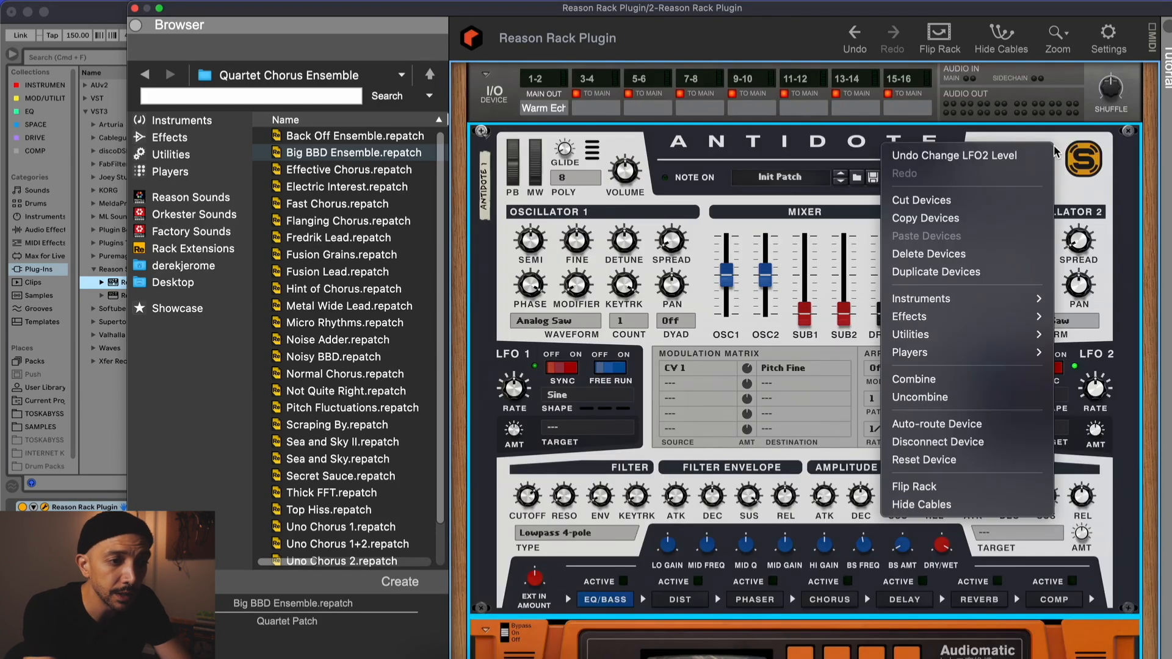
left_click(960, 383)
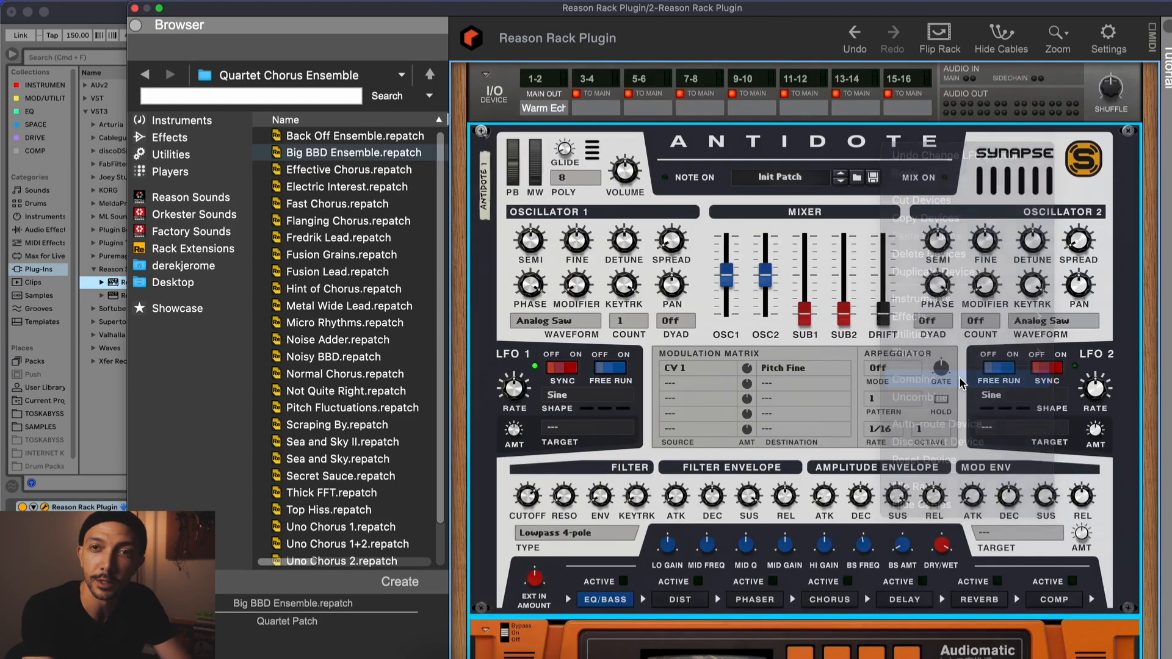
Step: Open the Combinator's Editor with its contained devices shown below it
scroll(554, 308, "up", 10)
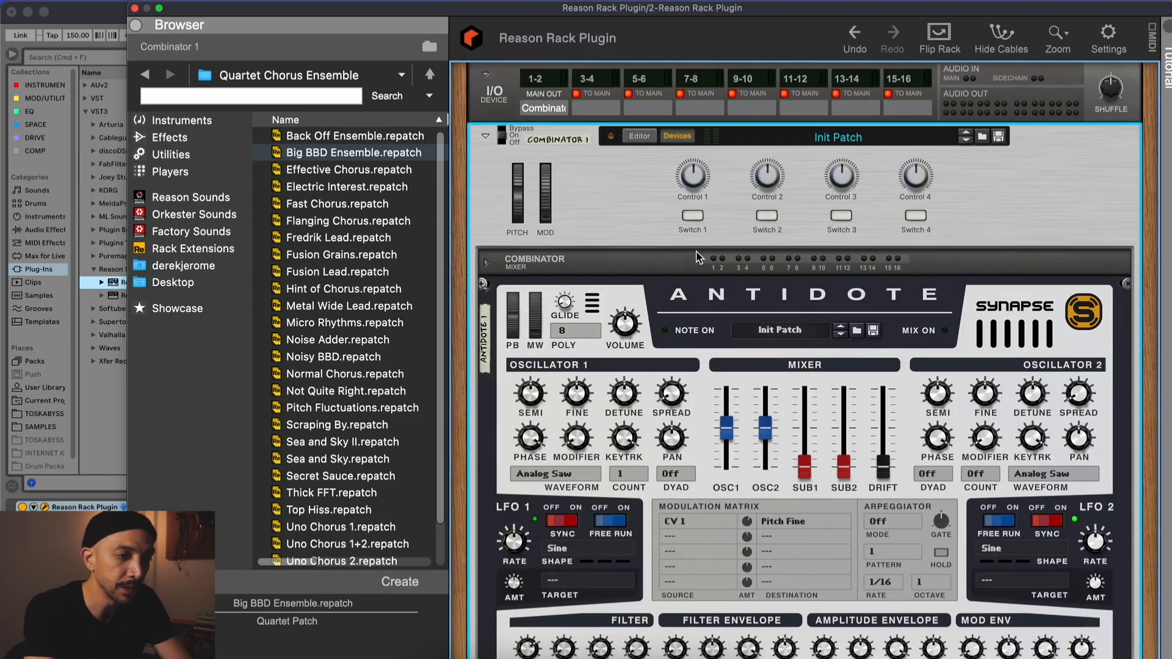
left_click(672, 137)
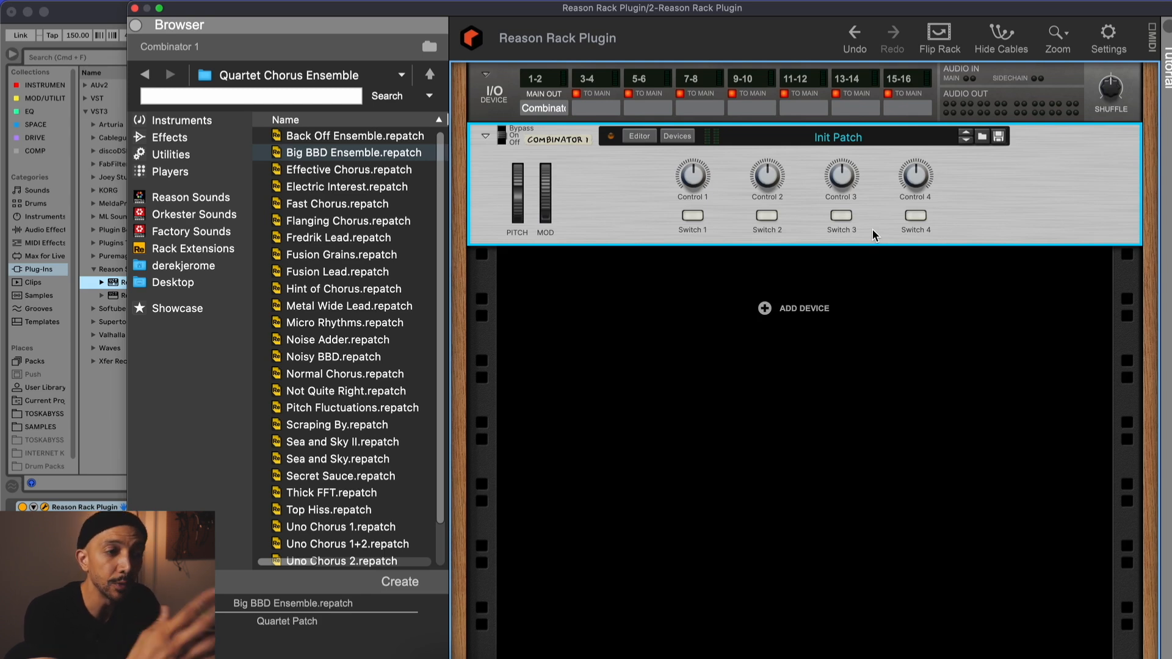
left_click(640, 136)
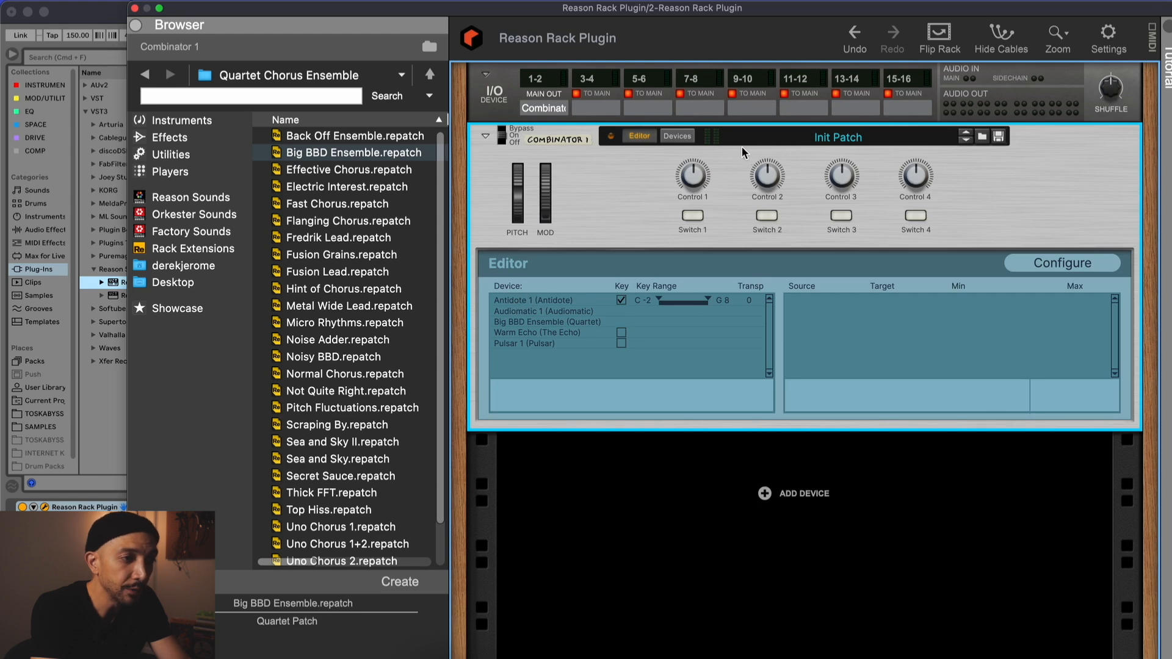
left_click(667, 137)
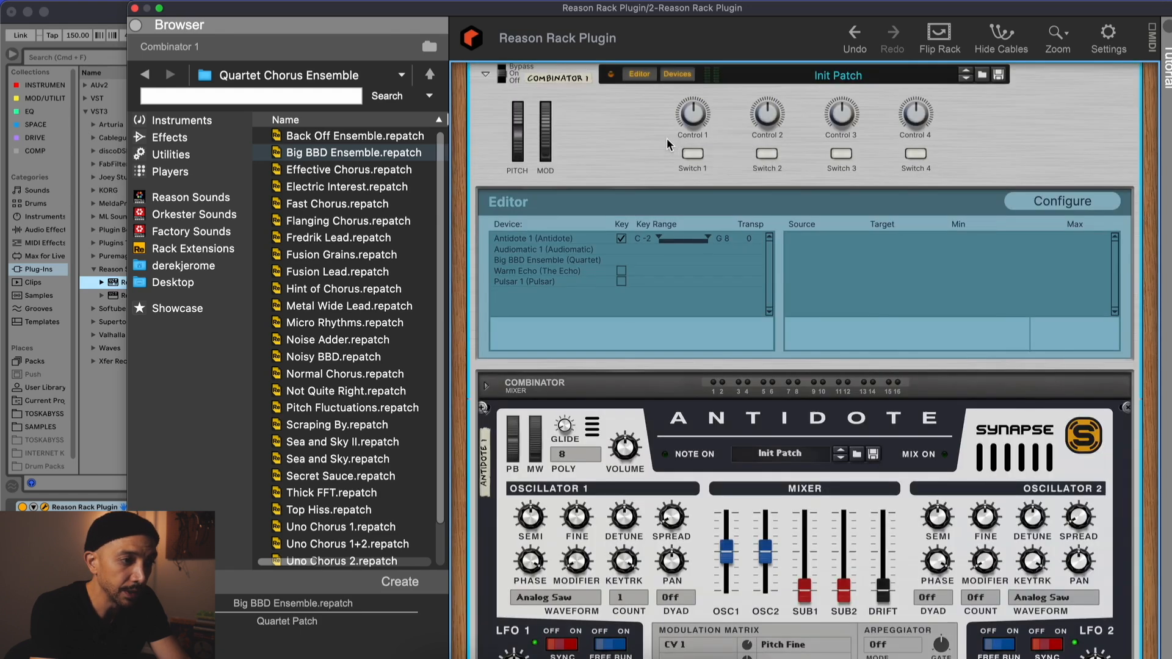
Step: Compare the Audiomatic and Quartet entries in the Combinator's Editor with the devices below, and inspect the modulation sources available for the Quartet
left_click(526, 250)
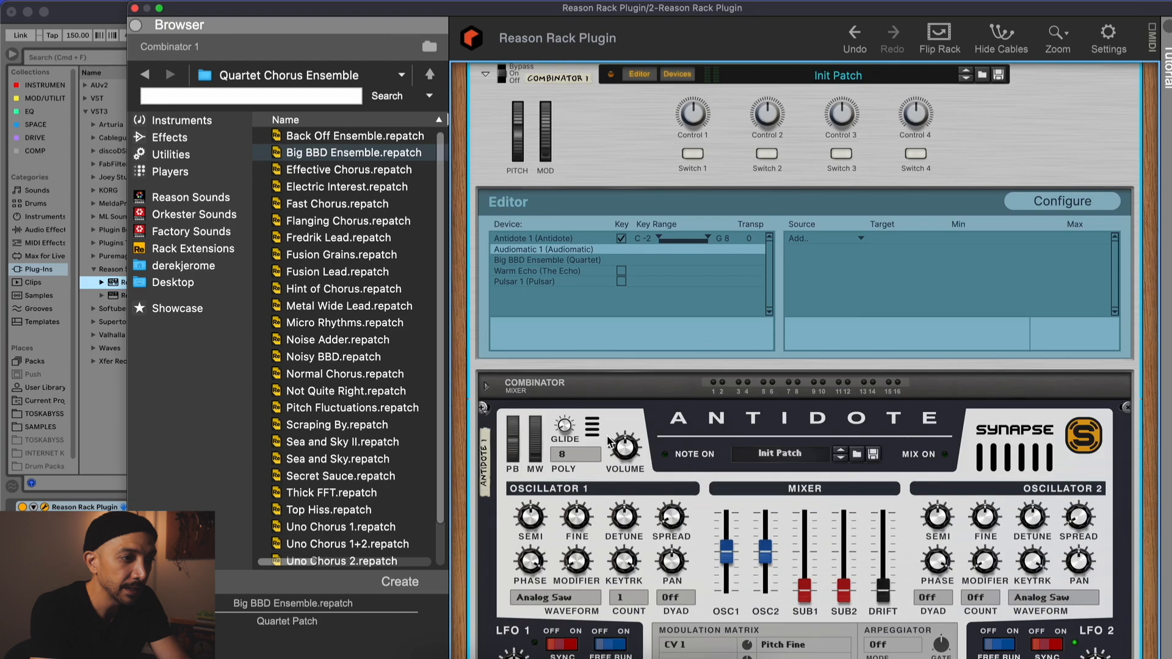
scroll(608, 441, "down", 10)
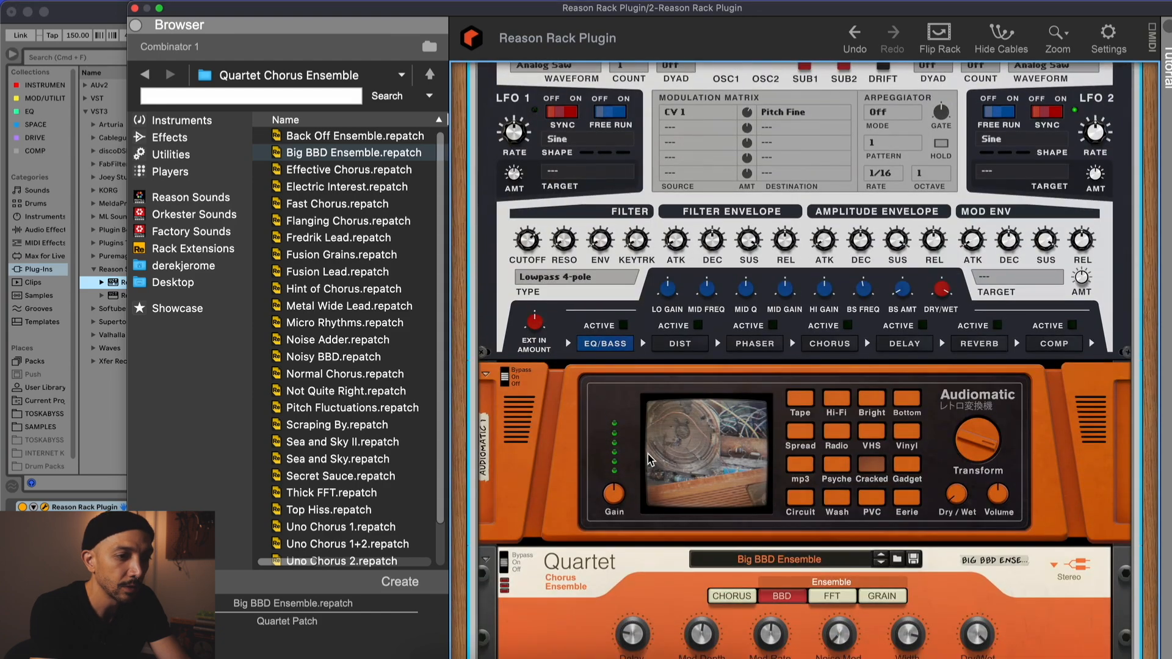
scroll(647, 456, "up", 10)
left_click(558, 323)
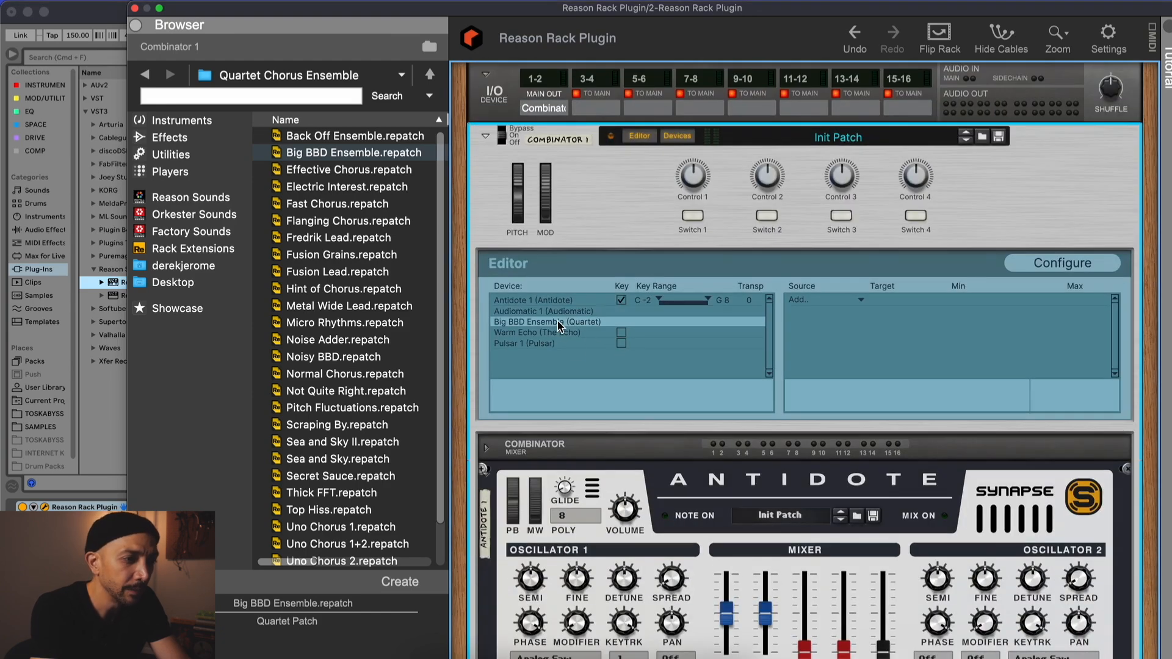
scroll(585, 361, "down", 8)
scroll(586, 365, "up", 8)
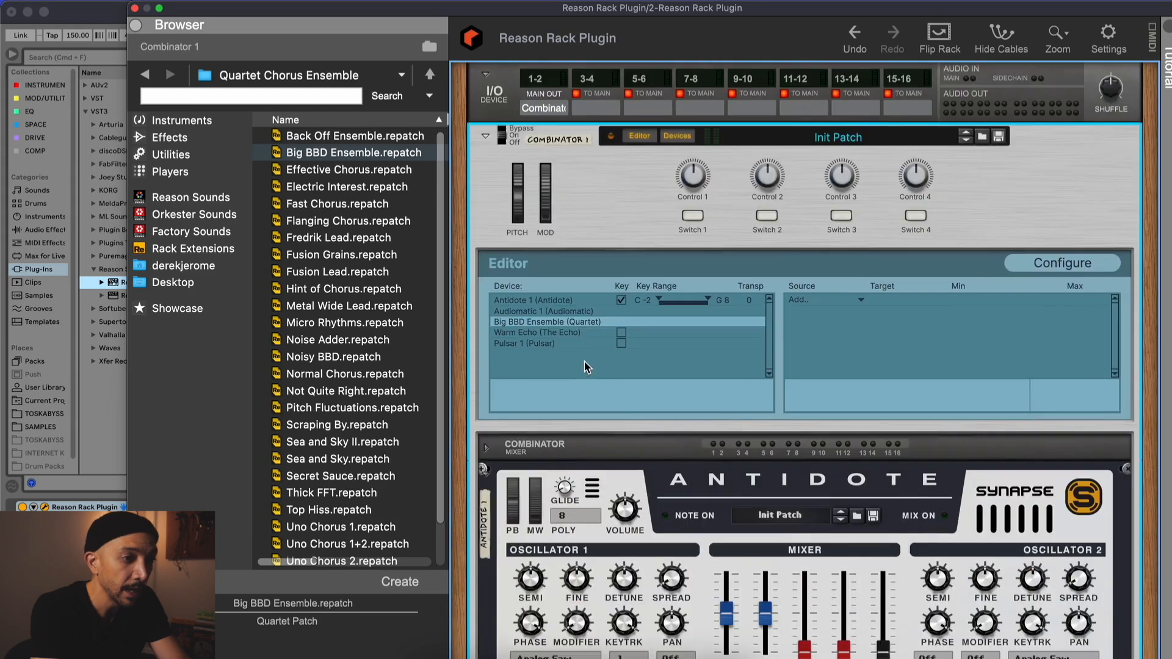
left_click(829, 301)
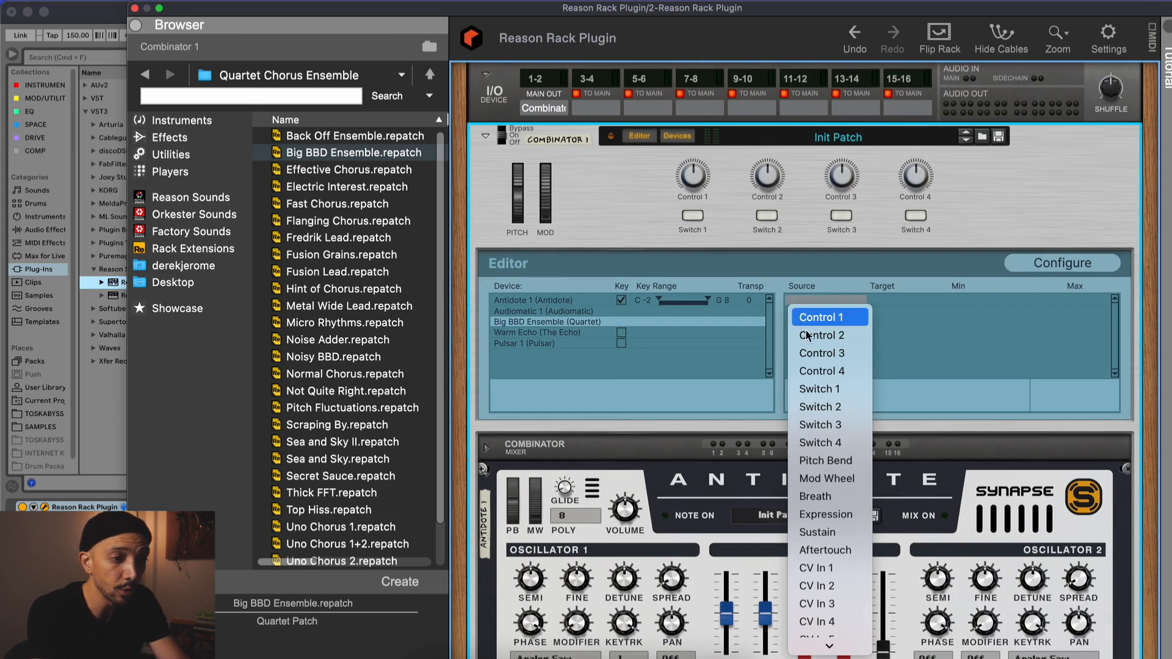
left_click(1057, 177)
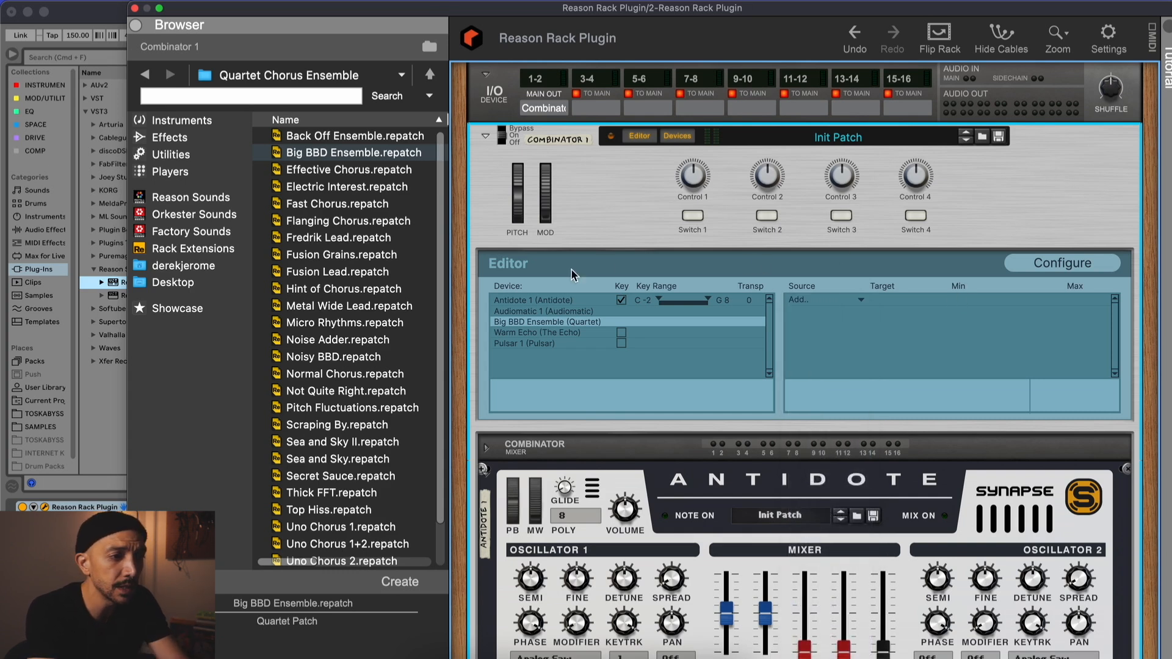
Step: Map the Combinator's Control 1 to the Antidote's Filter Cutoff, and turn Control 1 up to 123
left_click(522, 301)
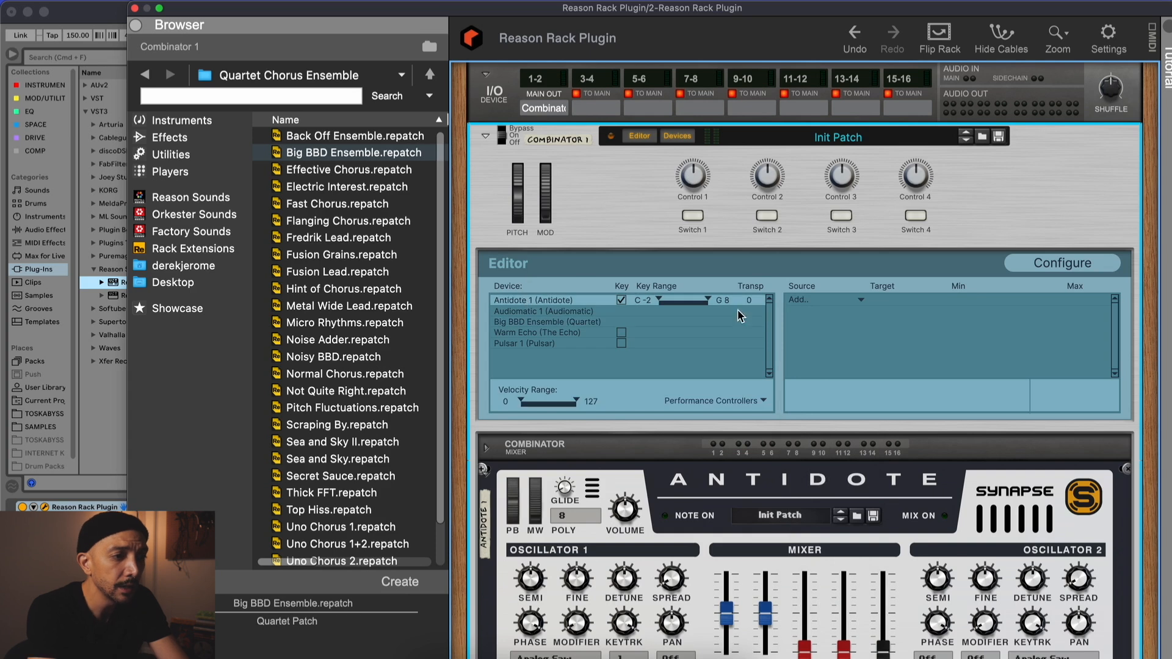
left_click(839, 298)
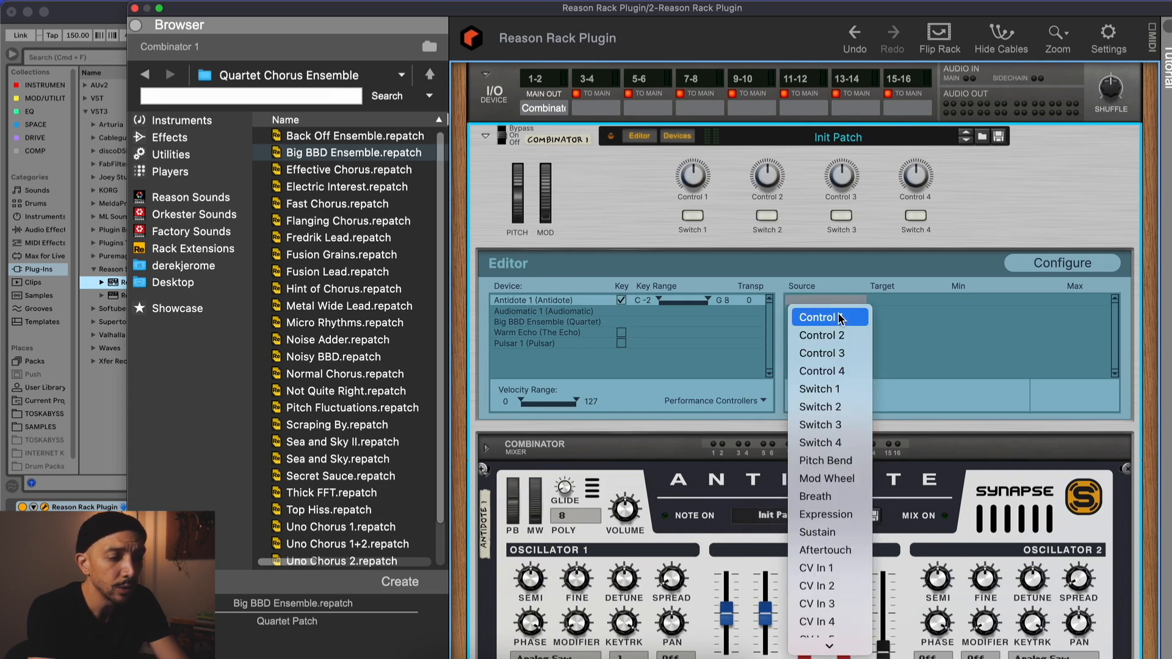
left_click(818, 318)
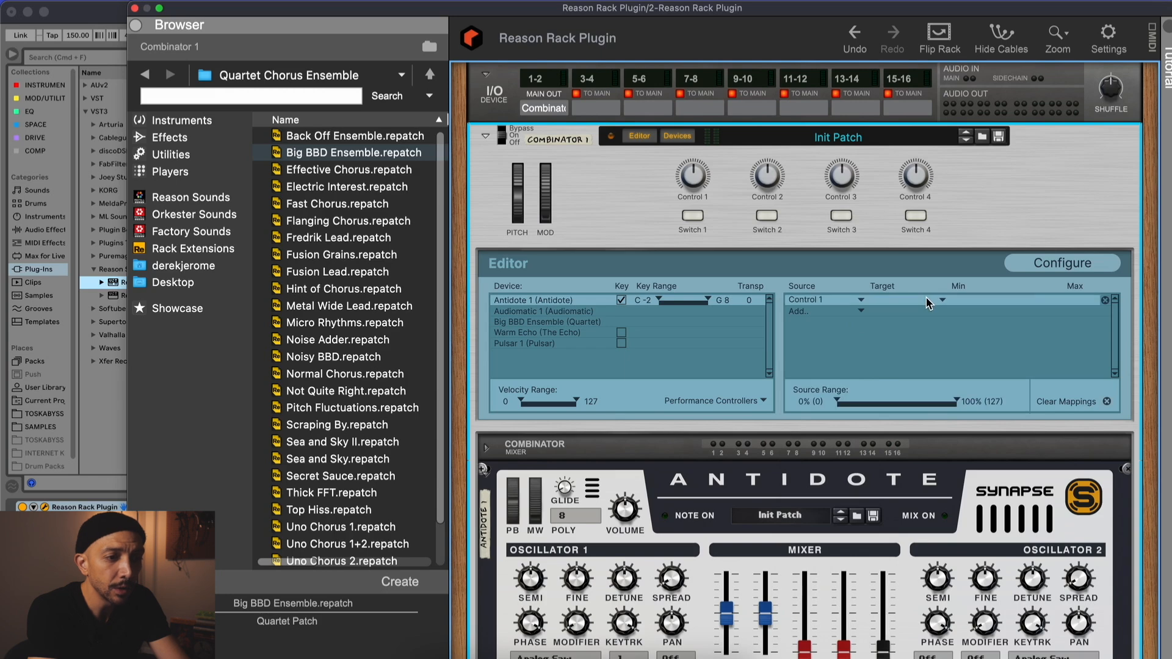
left_click(931, 300)
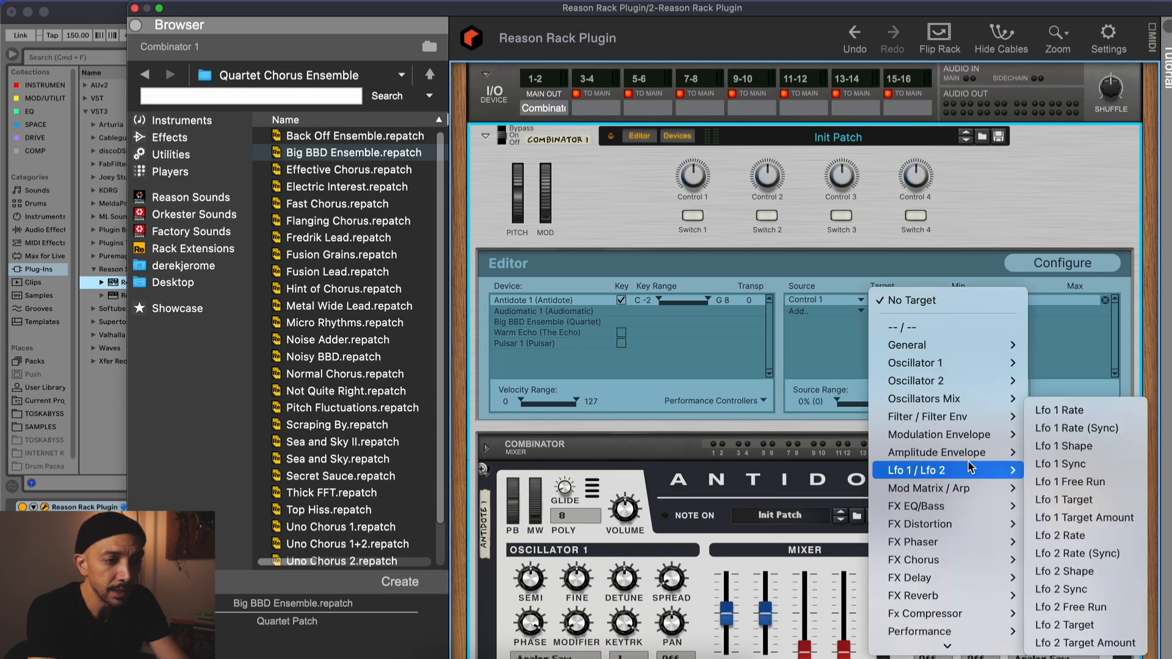
scroll(946, 458, "down", 1)
mouse_move(980, 401)
left_click(1075, 418)
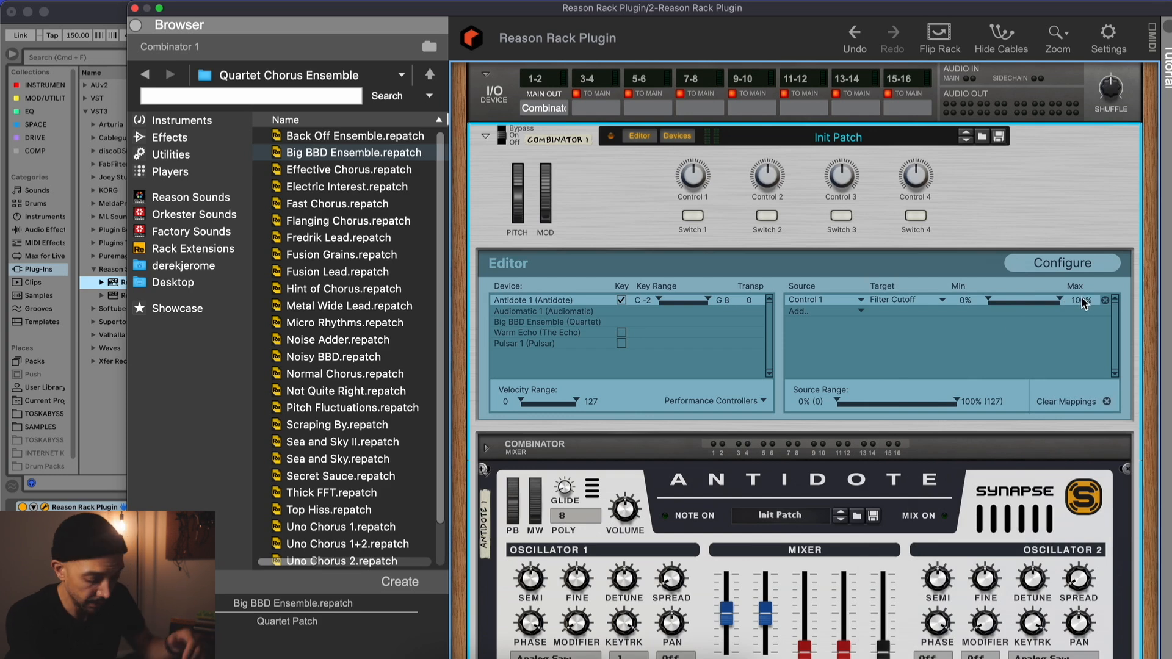
mouse_move(700, 191)
scroll(700, 191, "up", 3)
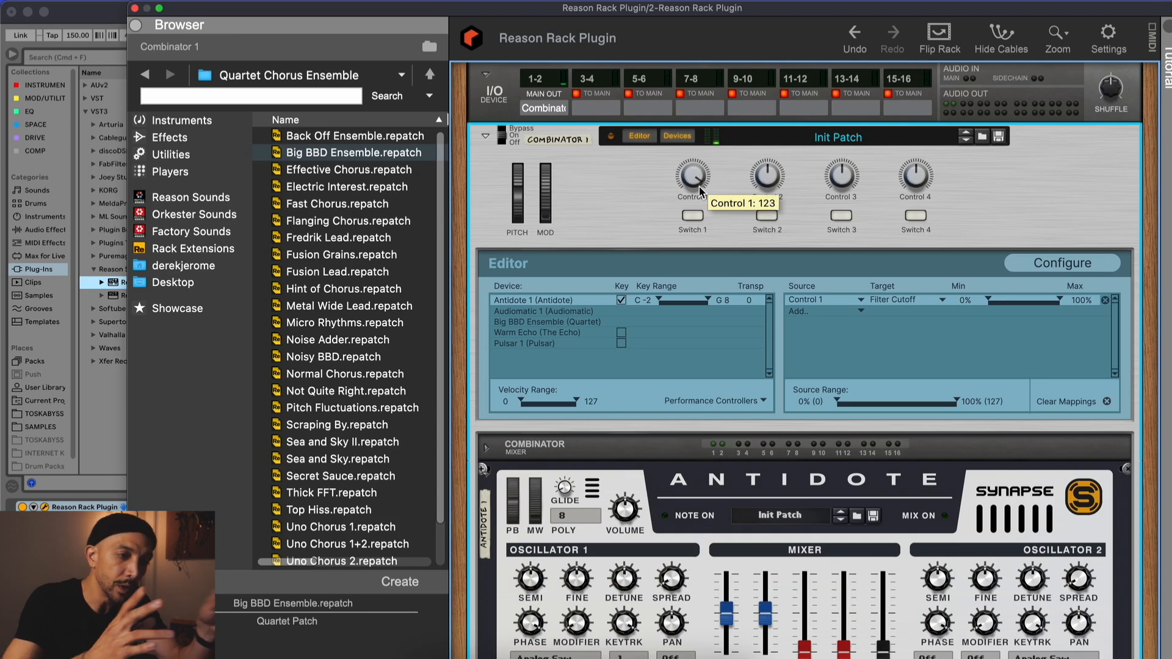
Step: Map Control 2 to the Dry/Wet Balance of the Warm Echo device, with a maximum of 50%
left_click(583, 331)
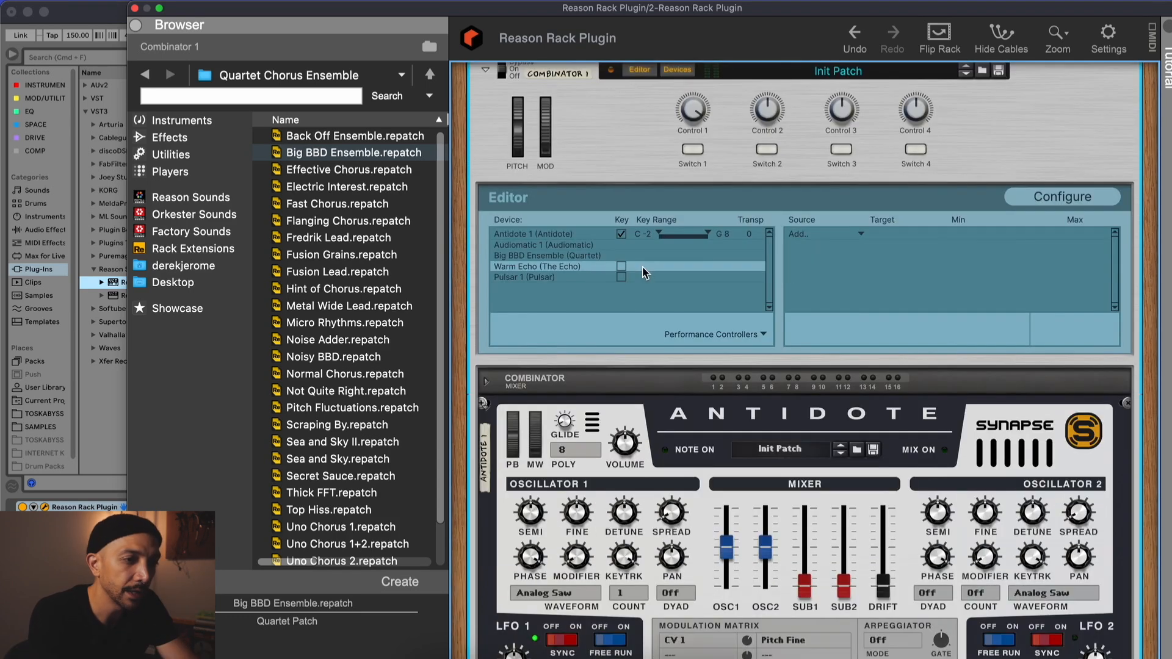
left_click(815, 234)
left_click(842, 272)
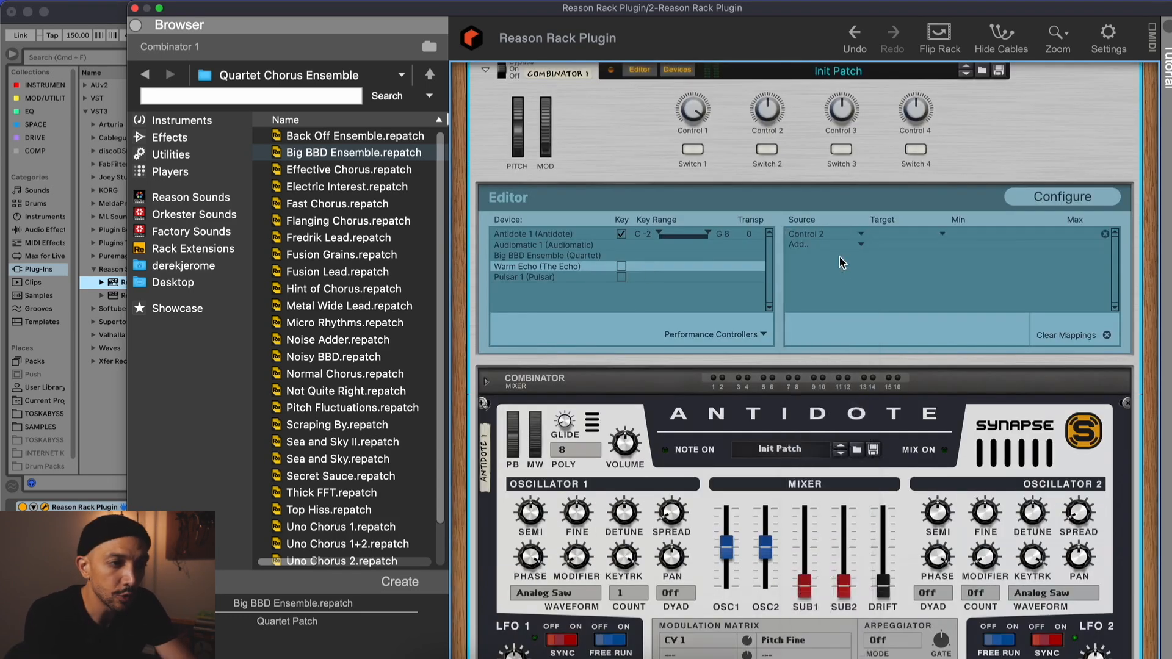
left_click(921, 237)
mouse_move(916, 334)
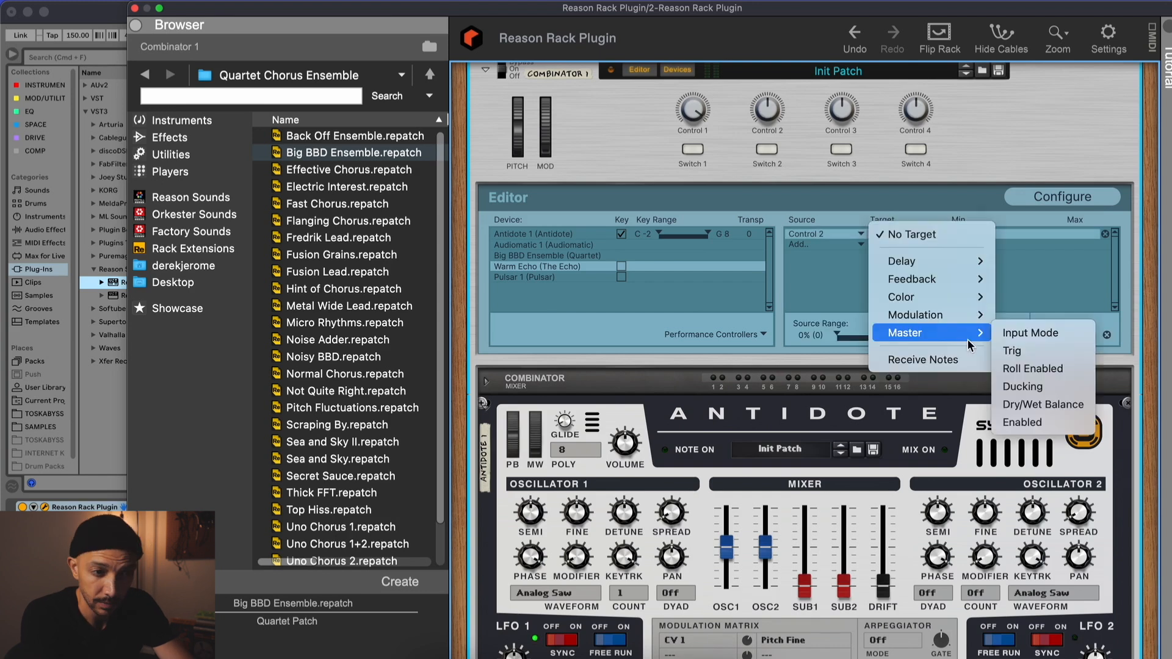
left_click(1070, 402)
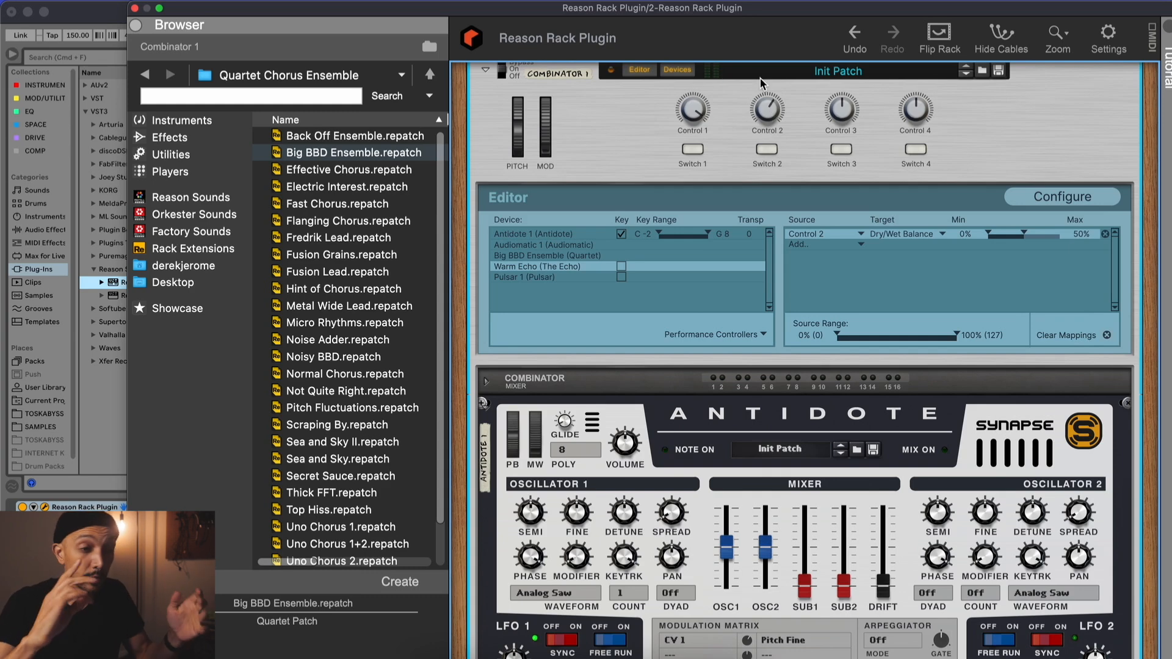
Step: Hide the contained devices and remove Control 3, Control 4 and all four switches from the Combinator's panel in Configure mode
left_click(677, 70)
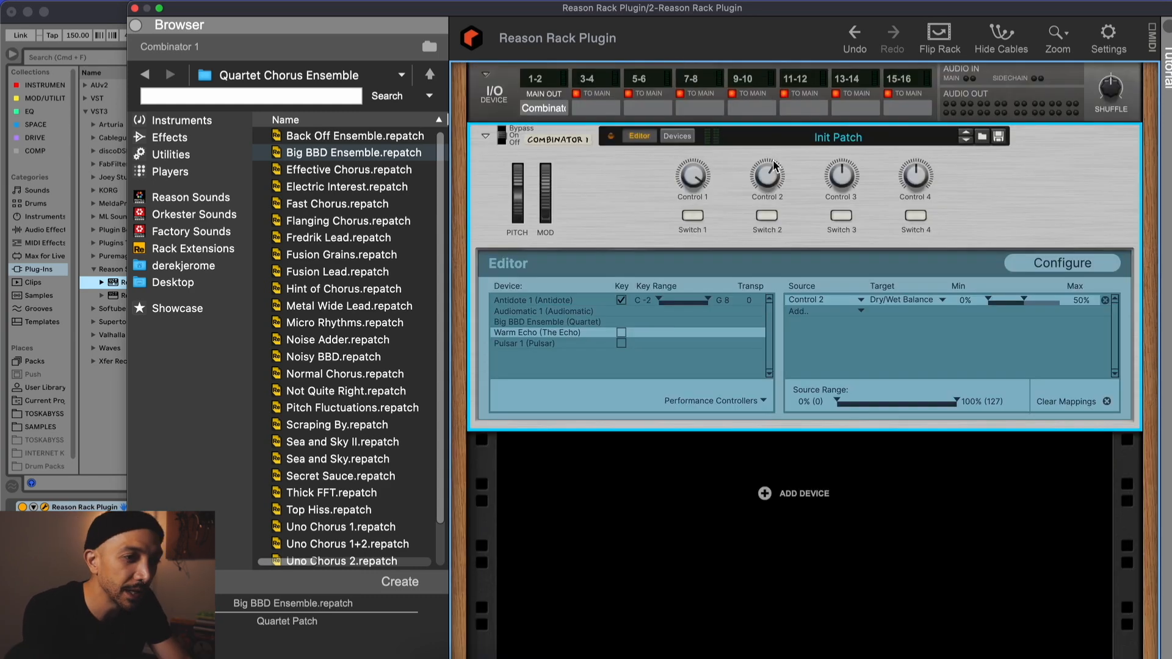
left_click(1059, 263)
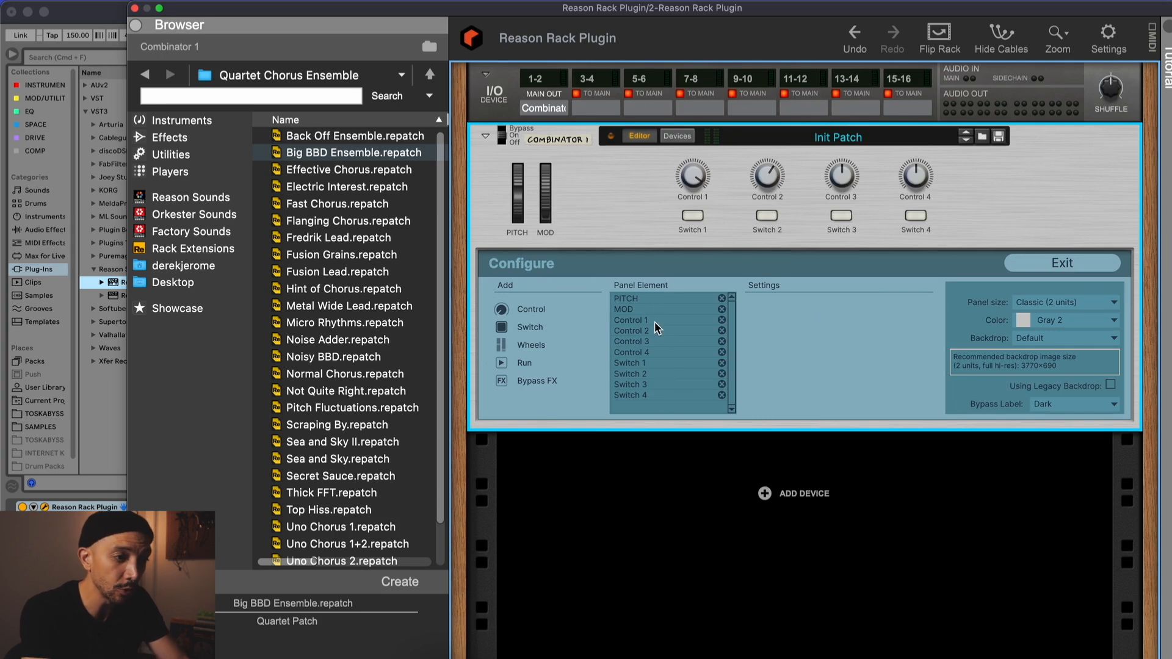
left_click(722, 342)
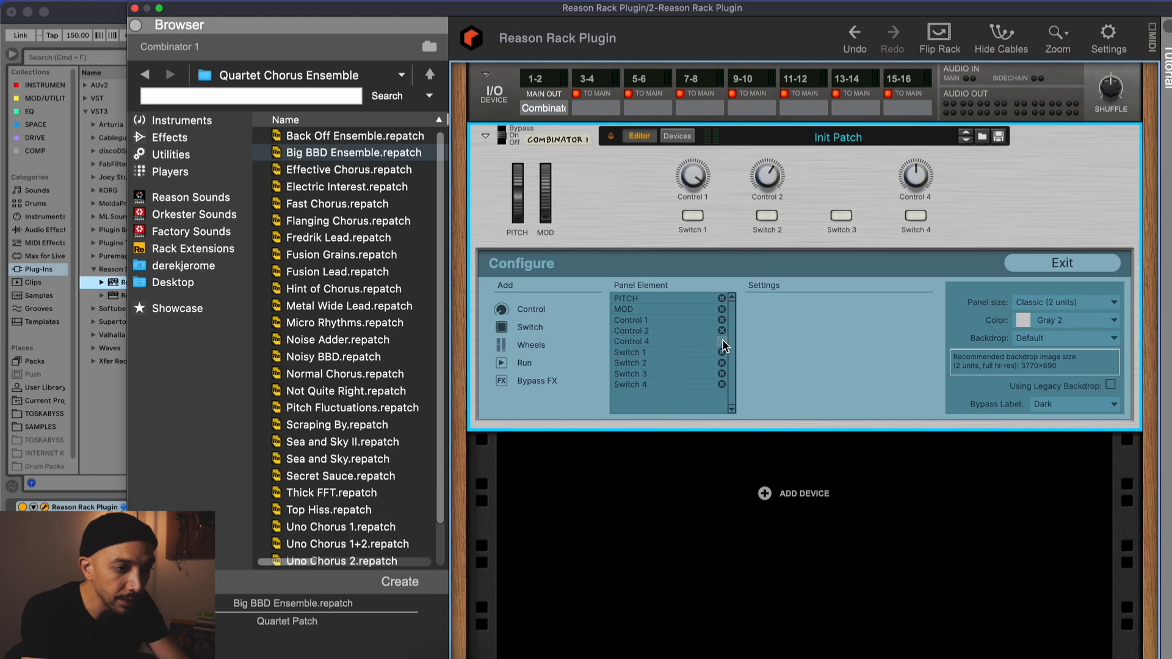
left_click(723, 342)
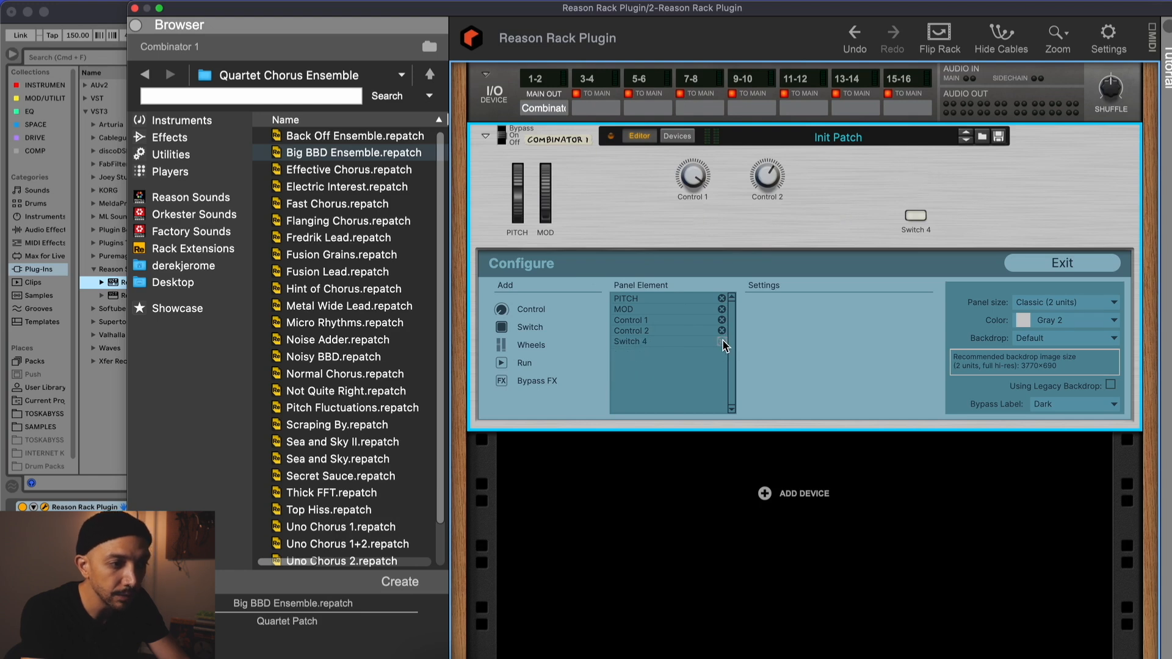
Step: Space Control 1 and Control 2 wider apart in a level row on the panel, and set both knobs' style to Vintage XXL
left_click_drag(760, 186, 916, 198)
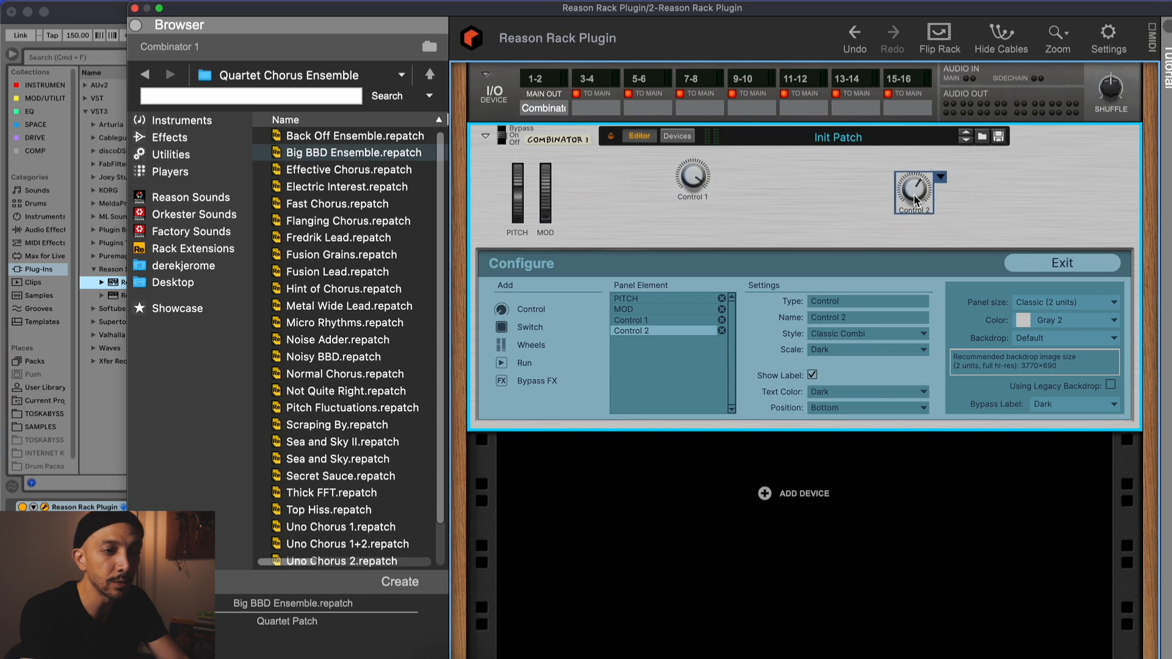
left_click_drag(690, 185, 717, 203)
left_click(868, 335)
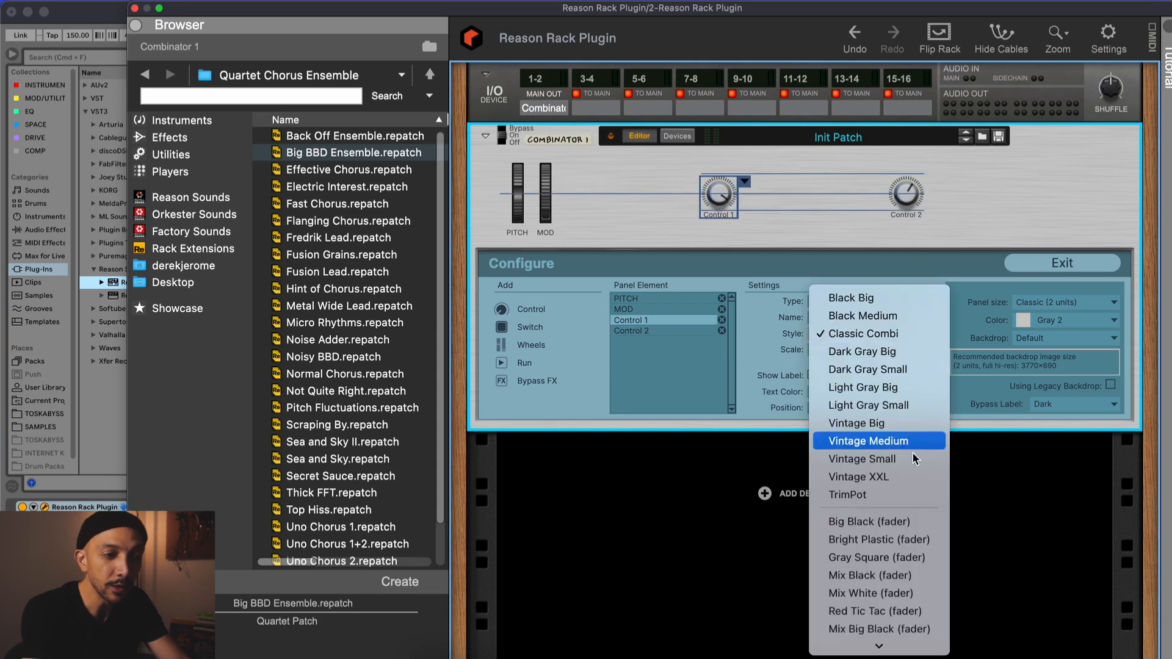
left_click(897, 485)
left_click(906, 201)
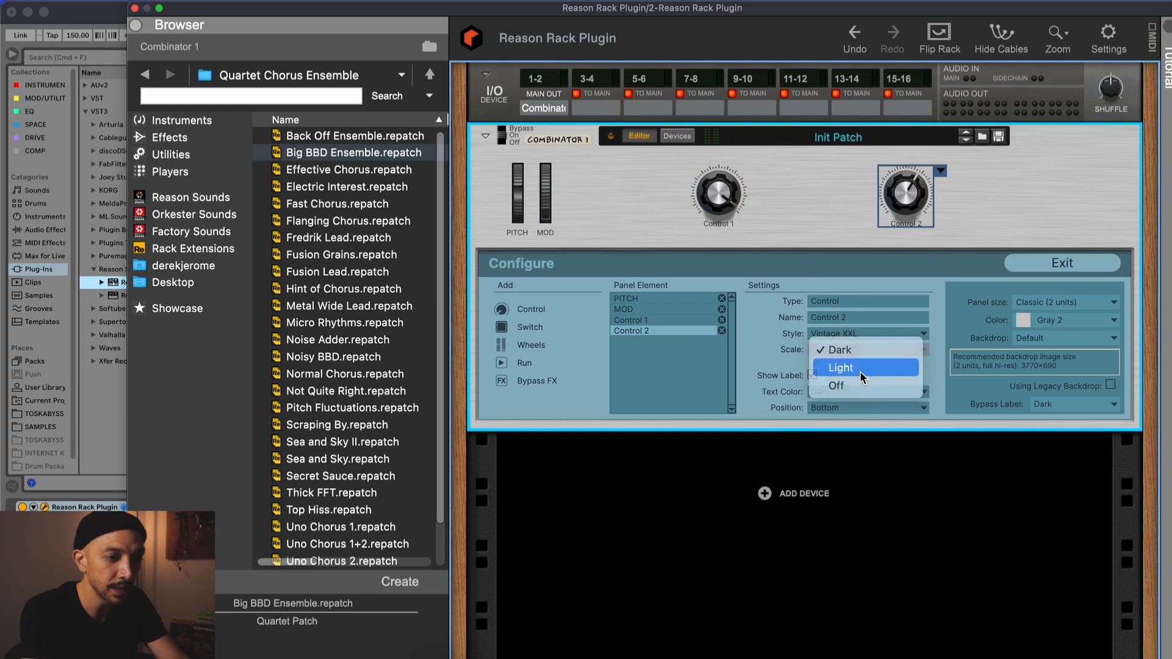
Step: Set the scale and the label text color of both knobs to Light
left_click(861, 371)
left_click(871, 391)
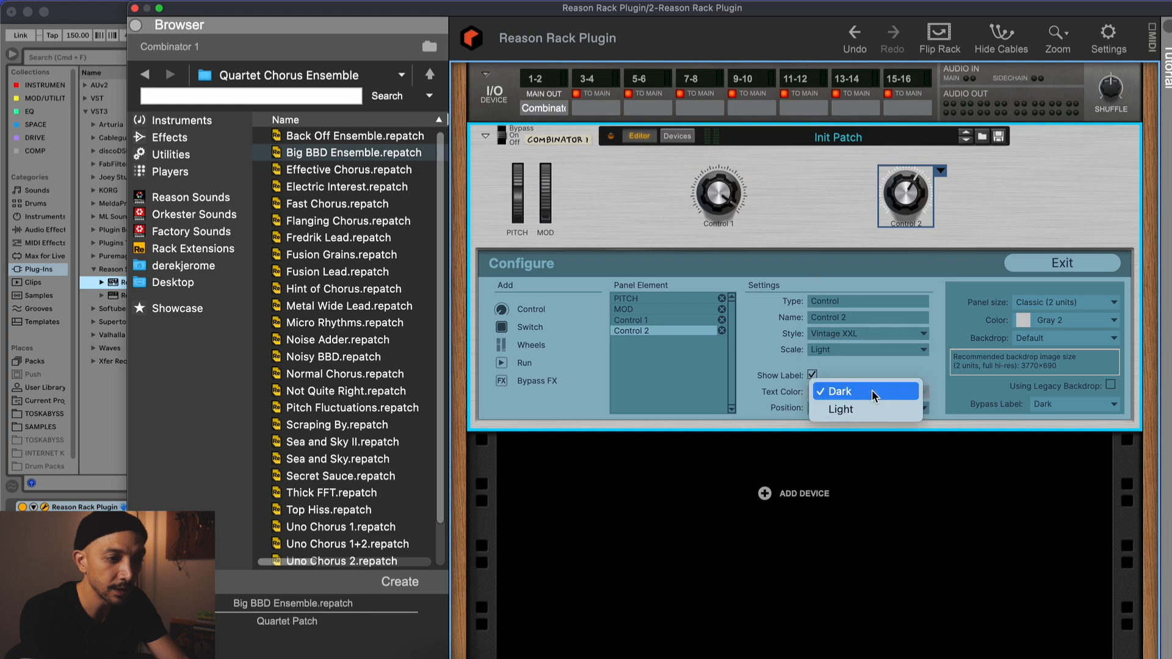
left_click(866, 409)
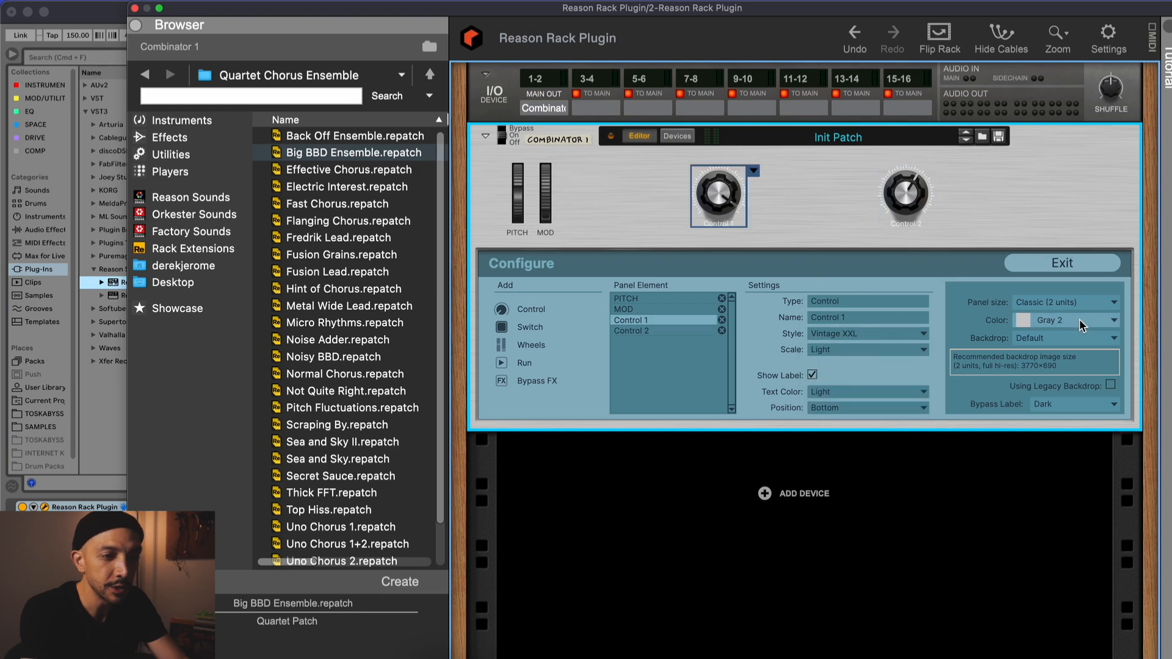
Step: Set the Combinator's panel color to Black and leave Configure mode with the Editor closed
left_click(1082, 320)
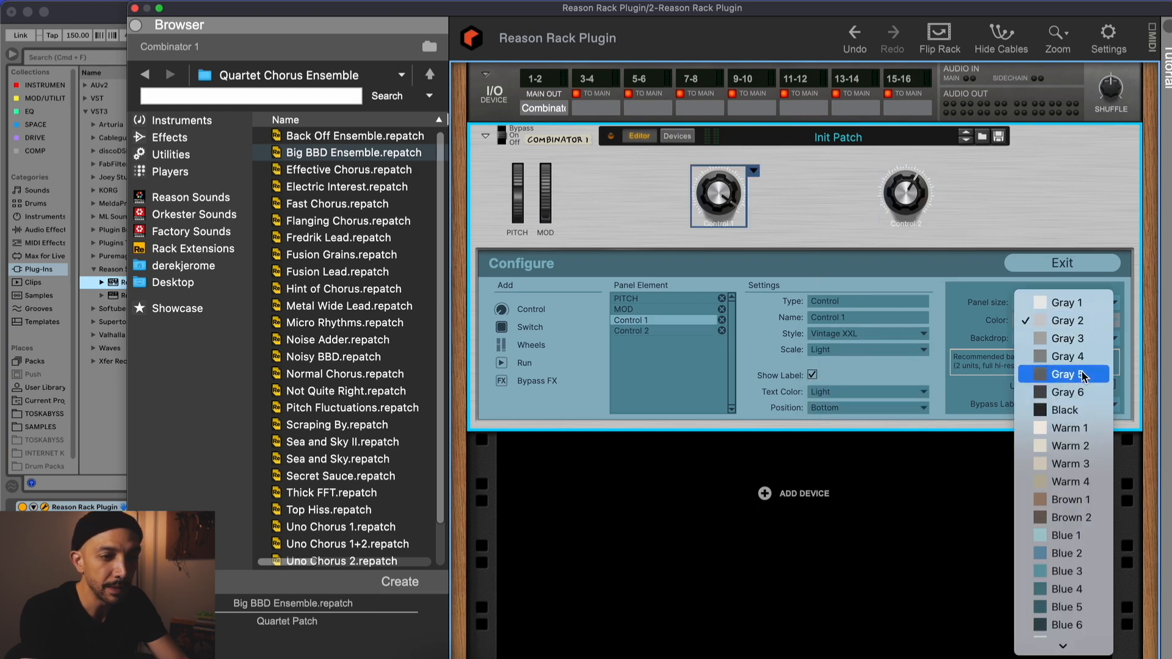
left_click(1086, 406)
left_click(1062, 262)
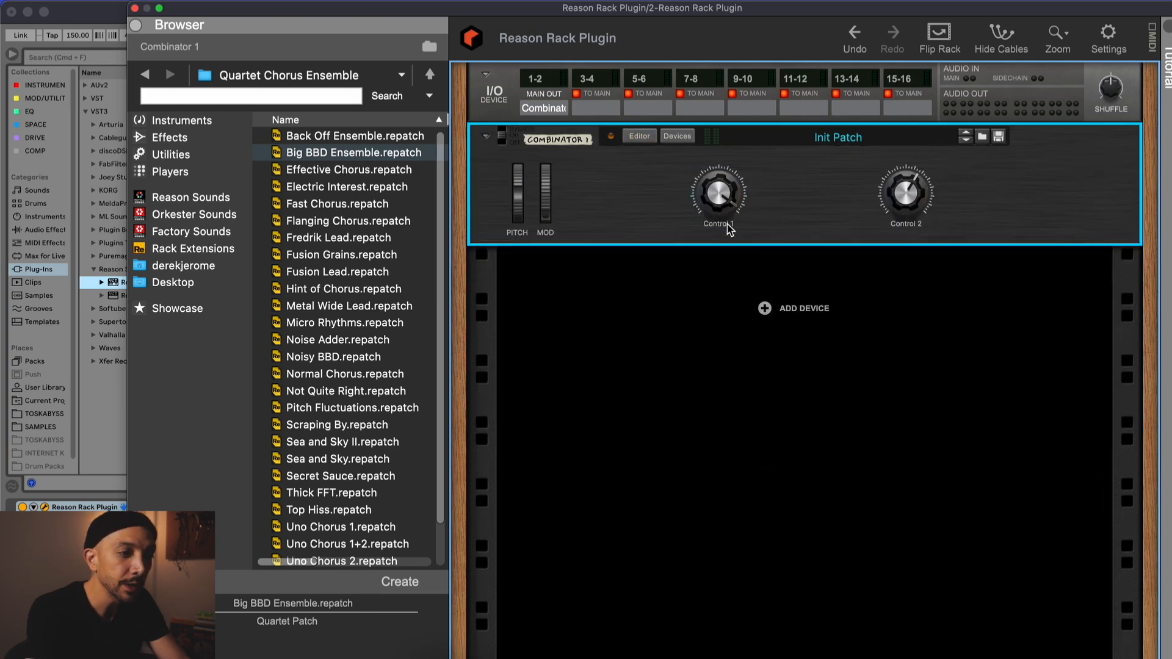
Step: Rename the two knobs FREQ and DELAY, and add a switch between them in the Nordic Dark Top style
double_click(718, 224)
key("BackSpace")
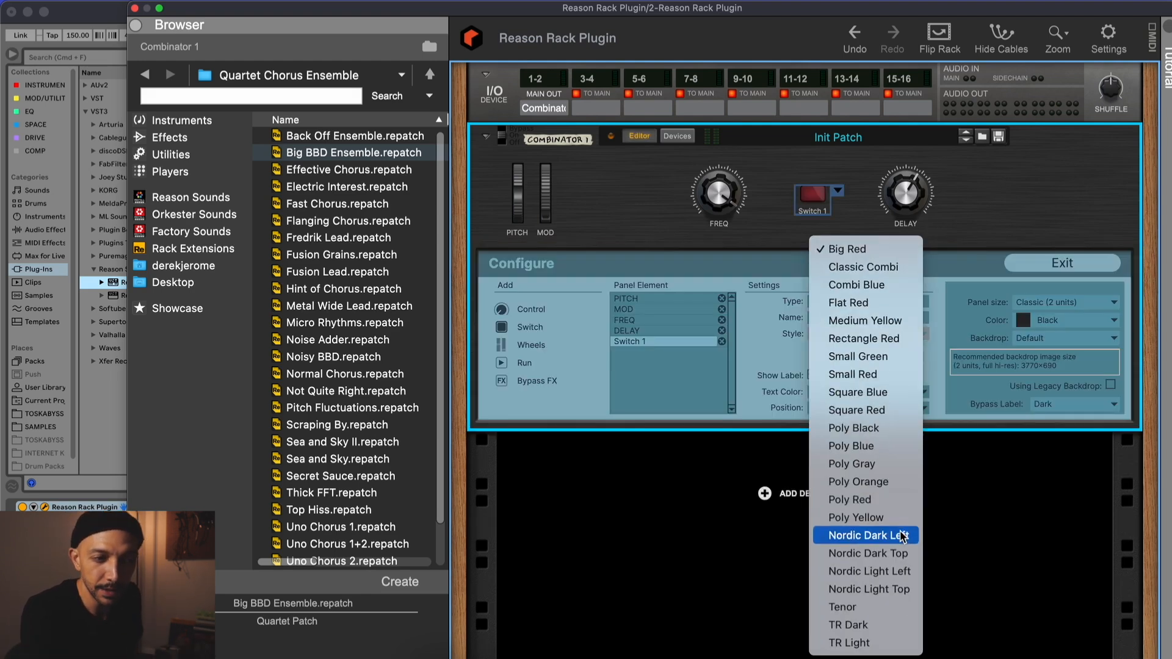
left_click(904, 553)
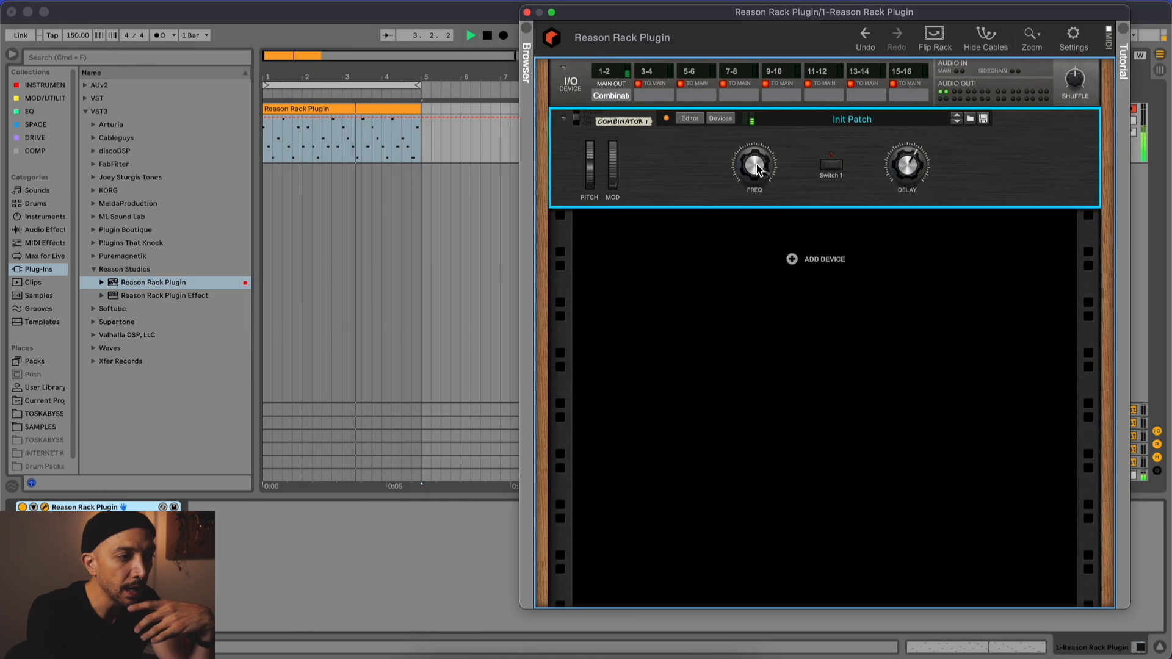
Step: Turn FREQ down to 101 during playback, and play the clip with stepped knob automation drawn over it
left_click_drag(755, 168, 755, 181)
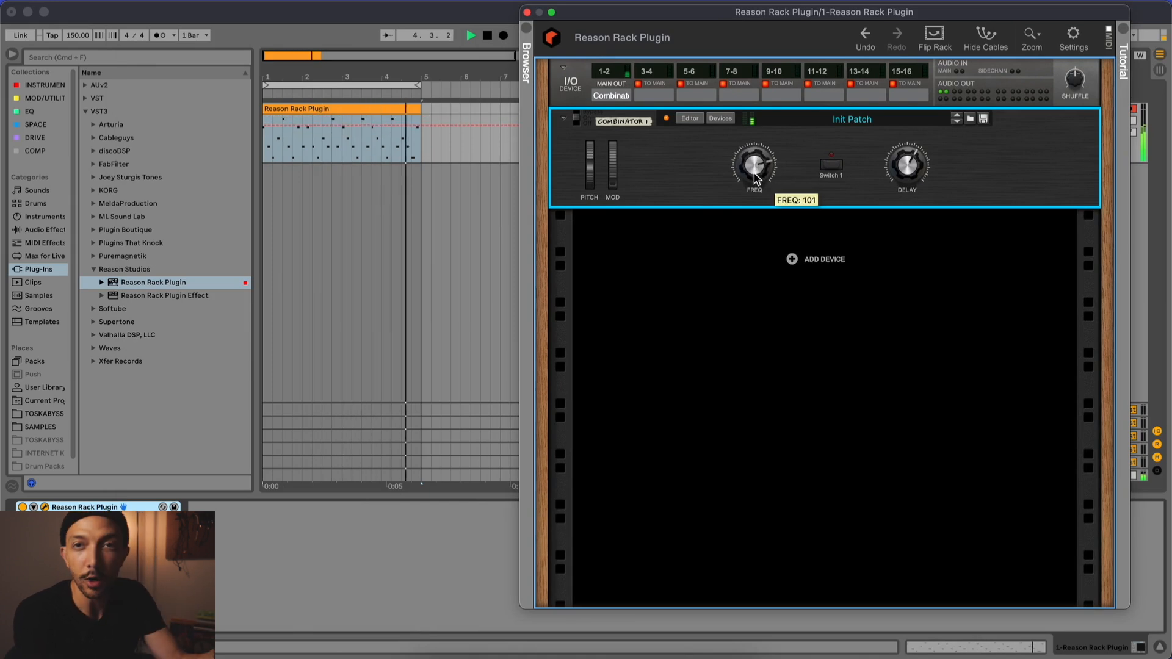
mouse_move(895, 148)
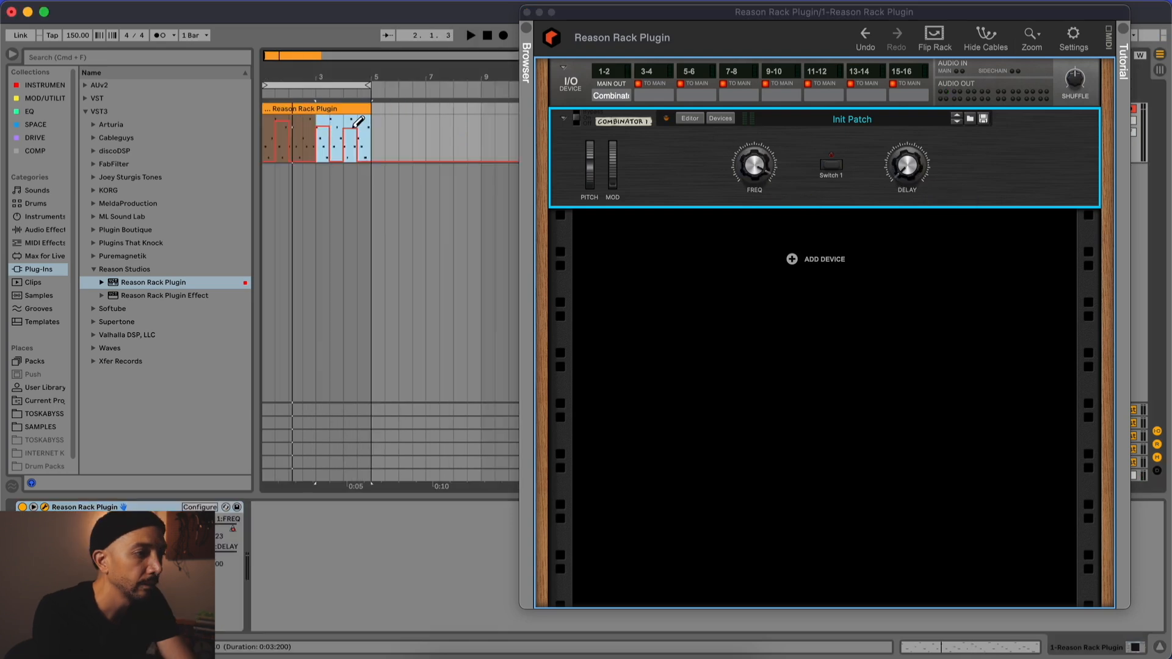
key("space")
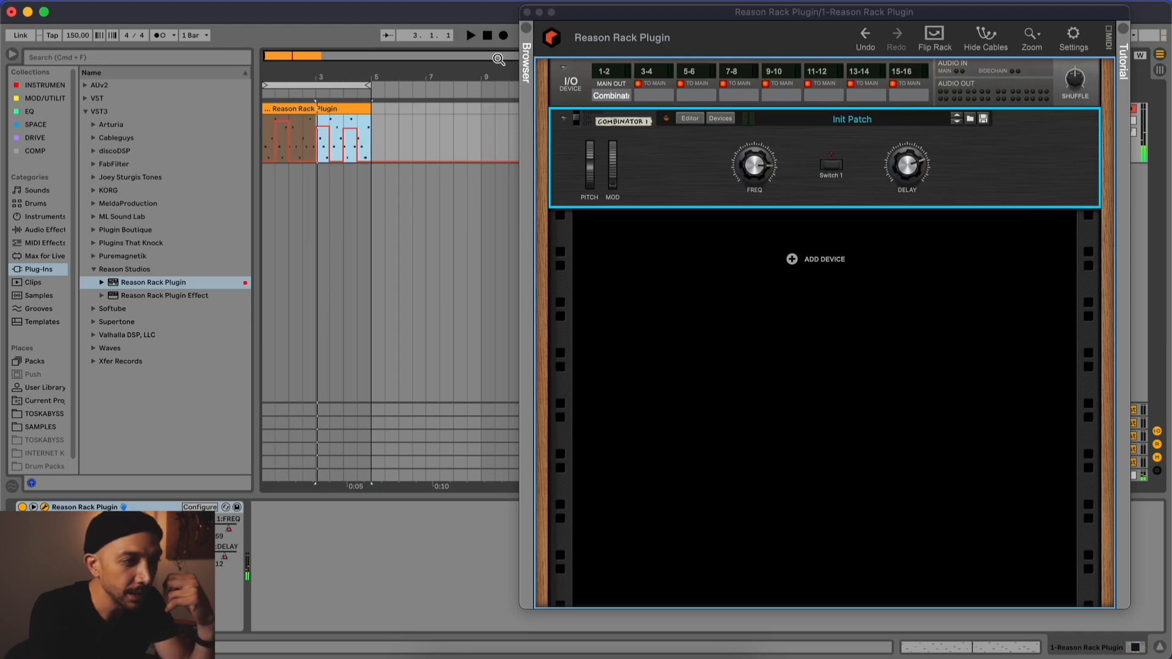
Step: Show the Browser's instruments, and check the Backdrop options in the Combinator's Configure view, keeping Default
left_click(526, 61)
left_click(394, 115)
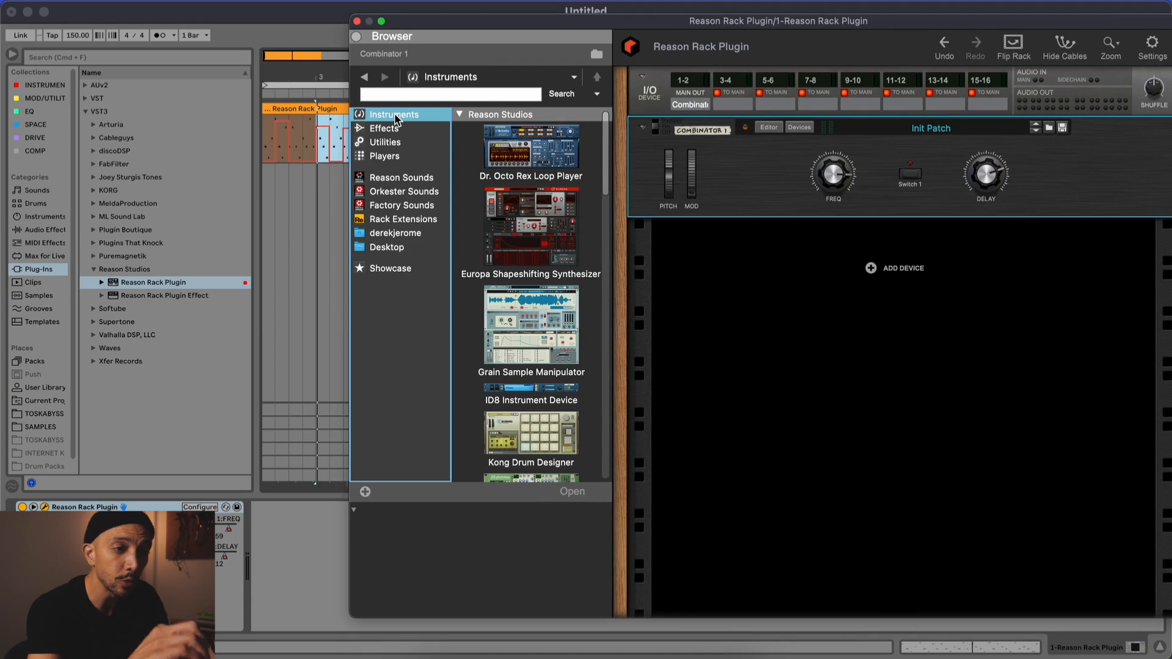
left_click(768, 128)
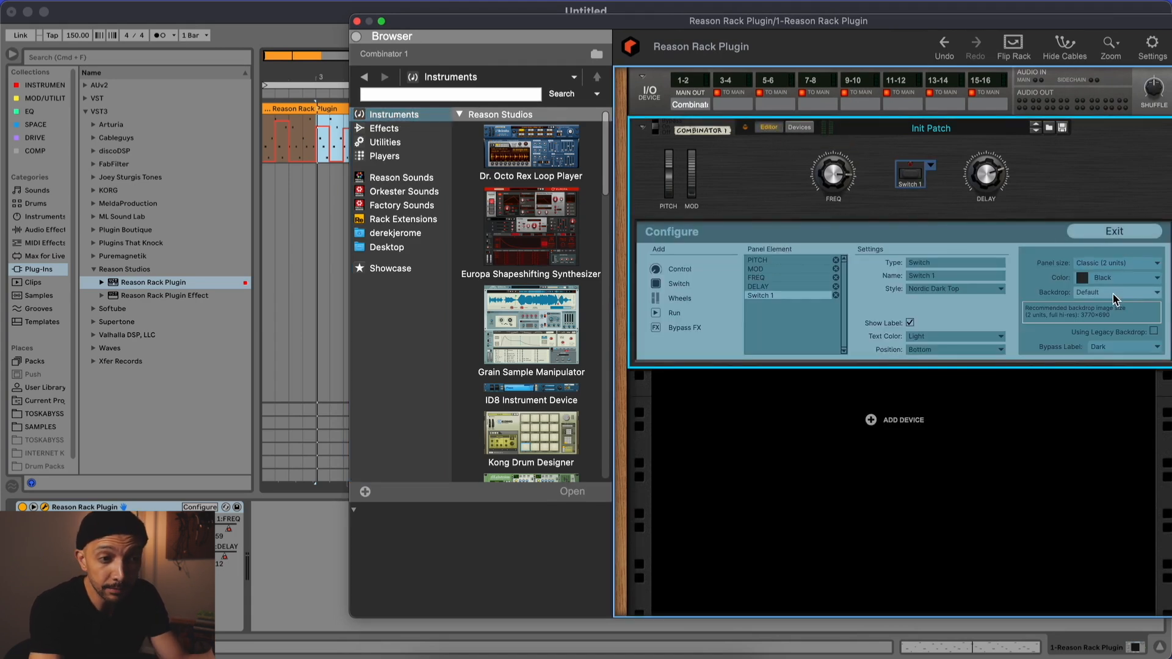
left_click(1122, 298)
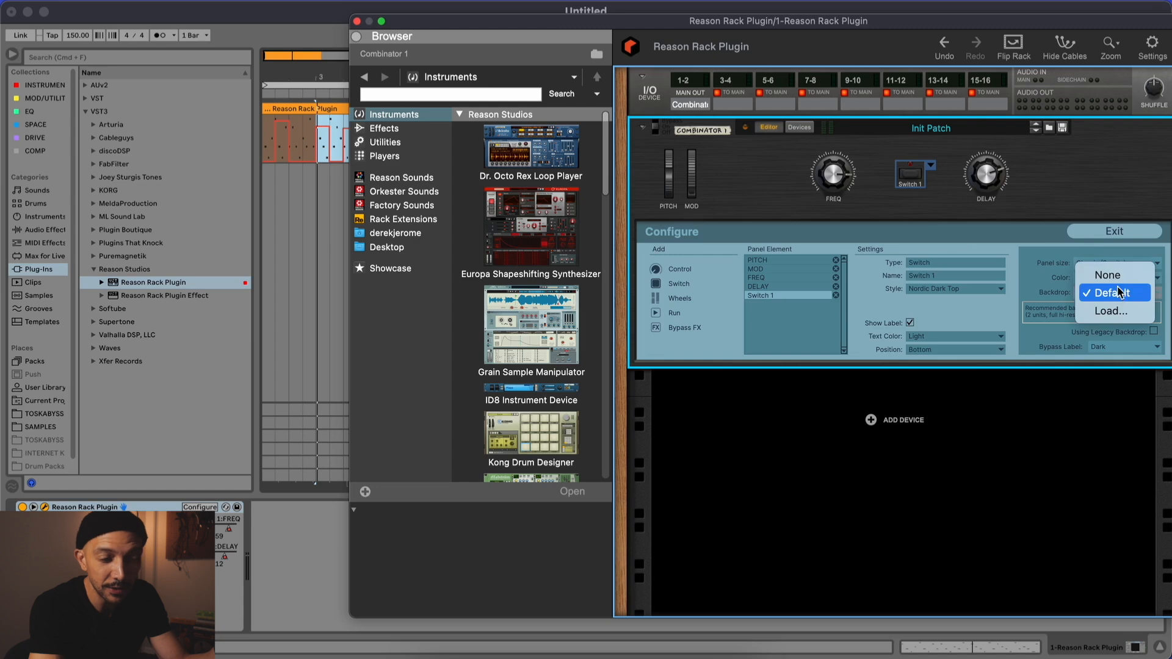
left_click(1120, 293)
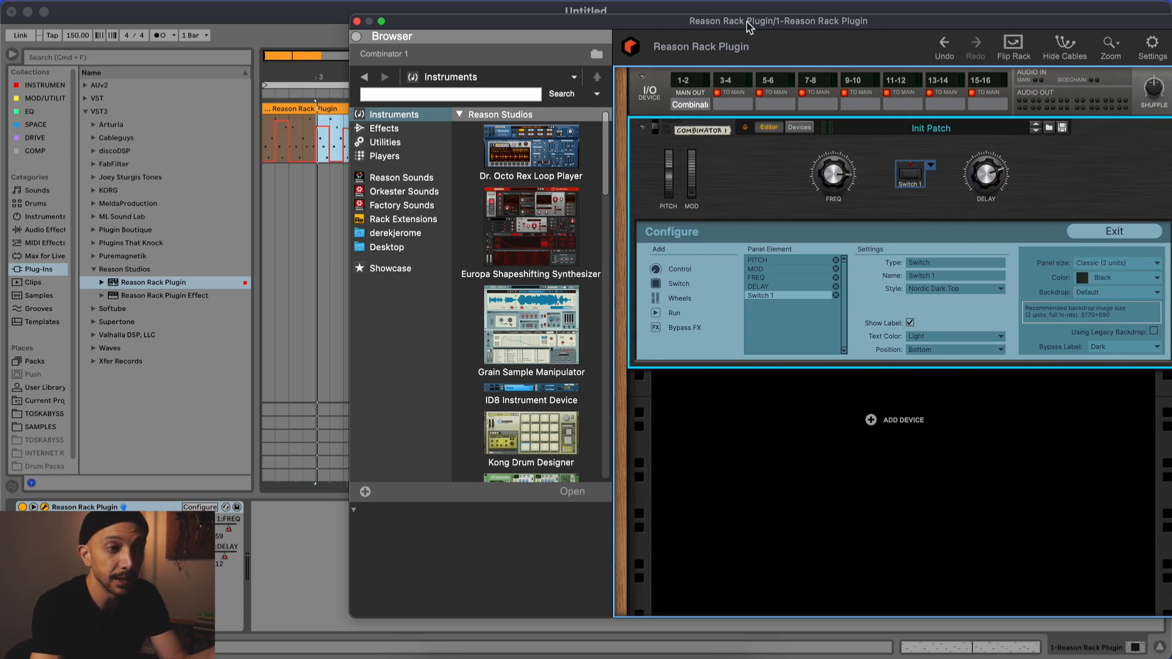
Step: Move the plugin window clear of the arrangement with the Browser and Editor closed, and turn the FREQ knob down
left_click_drag(746, 22, 589, 22)
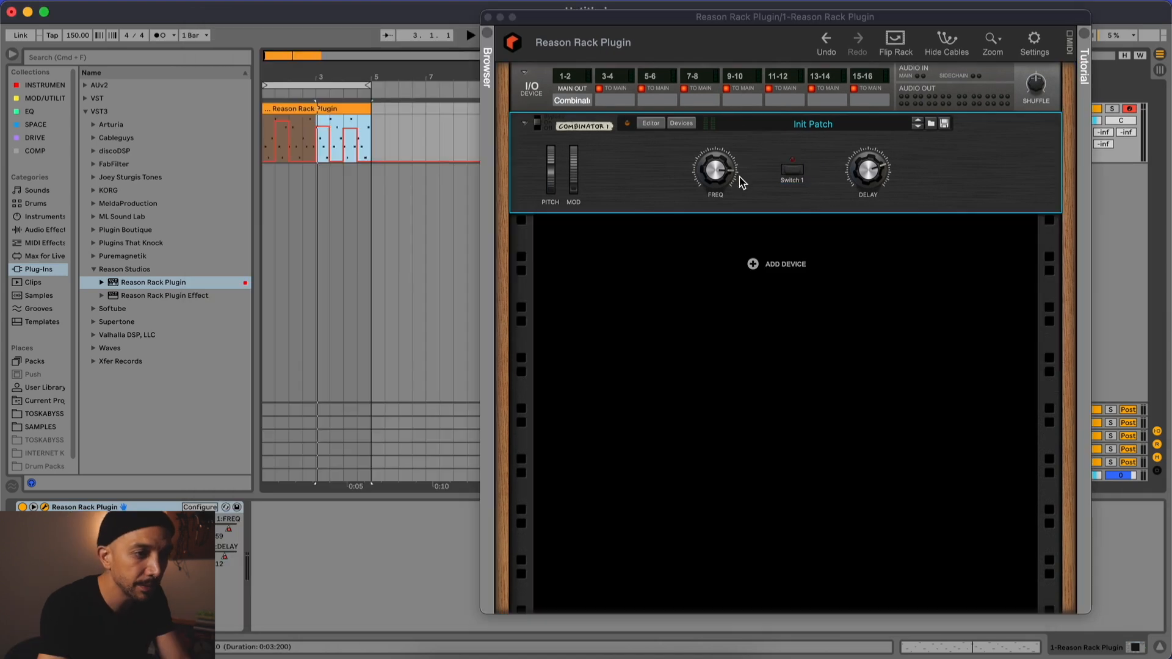
left_click_drag(715, 176, 716, 196)
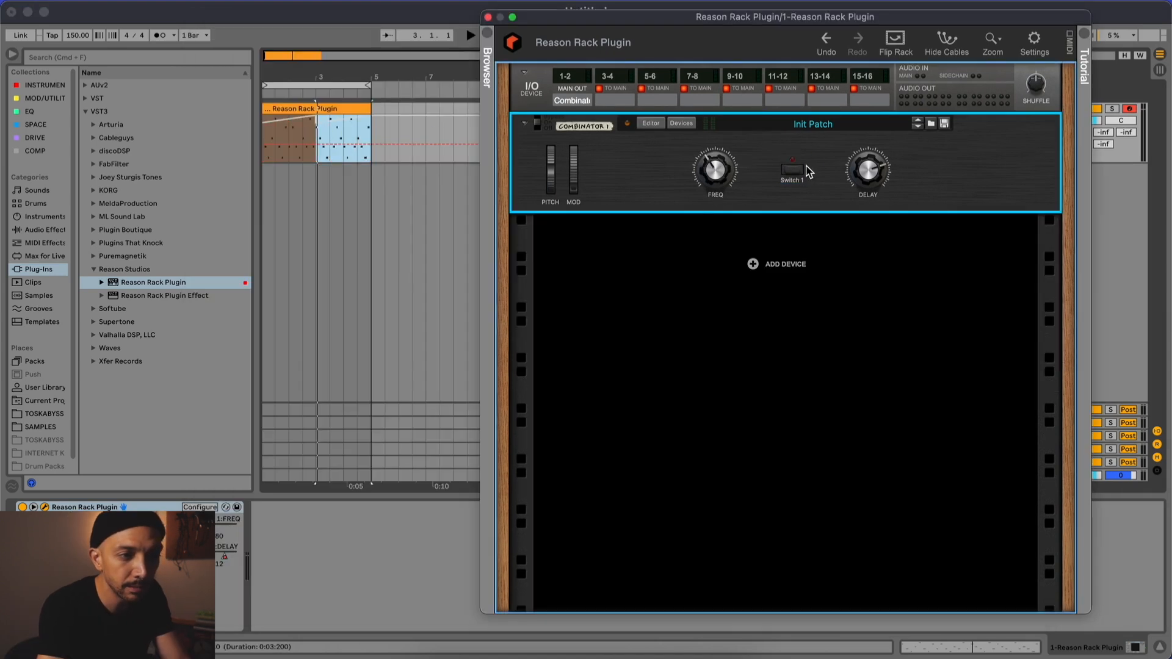